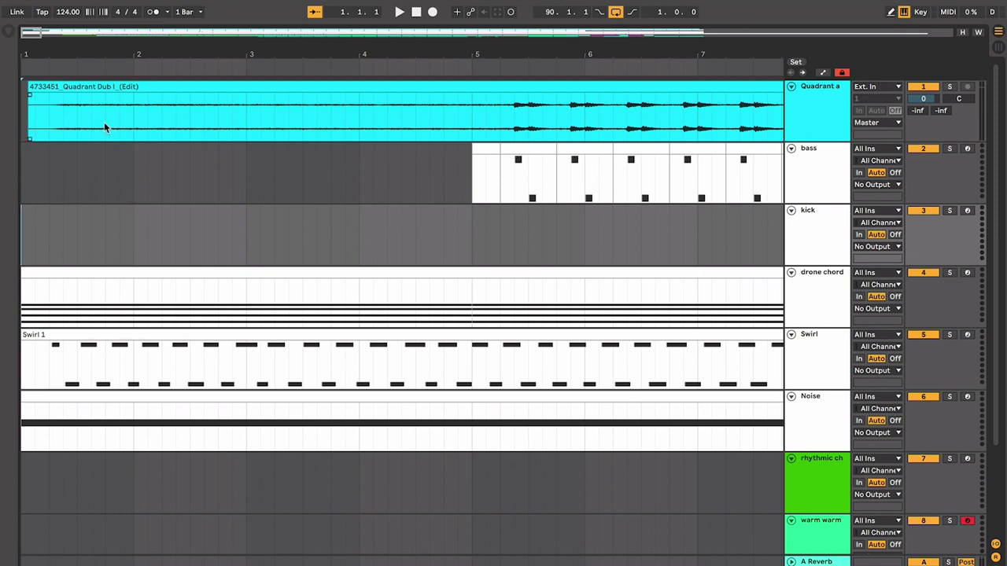
Select the opening clips of the drone chord, Swirl and Noise tracks in turn and play the song's intro
click(415, 272)
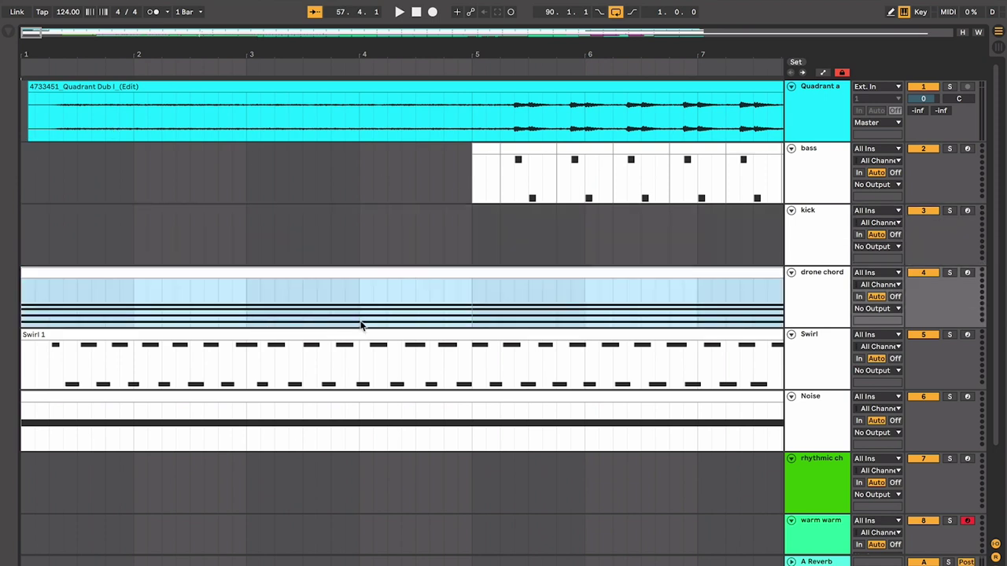
click(307, 340)
click(291, 401)
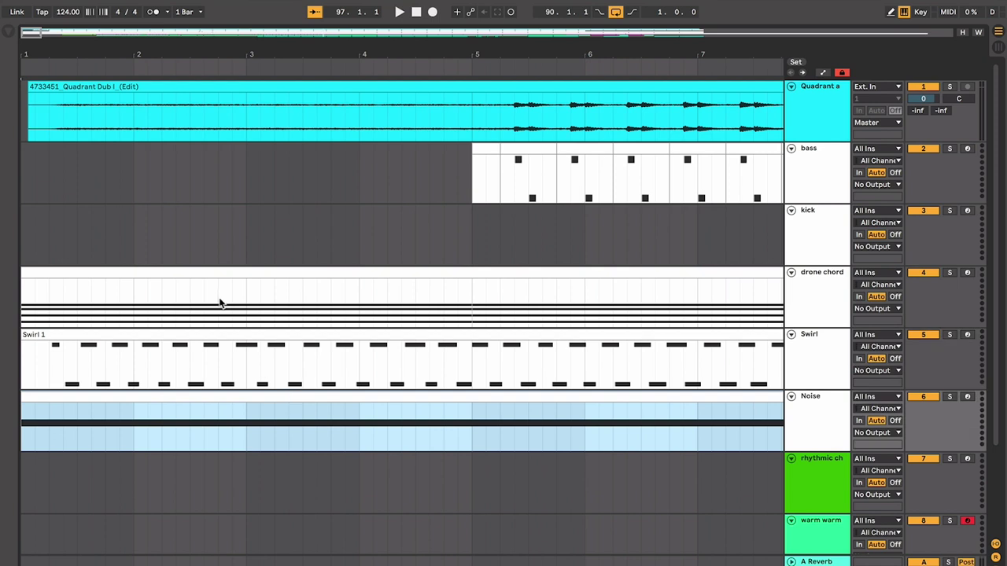
key(space)
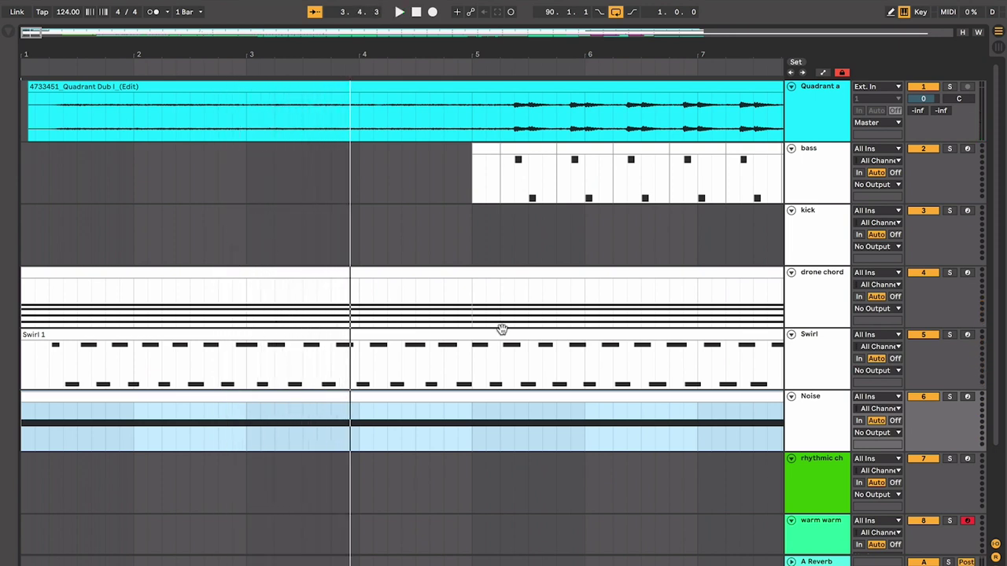
Show the device view and browser, search the audio effects for "eq", and add EQ Eight to the Master track
click(147, 251)
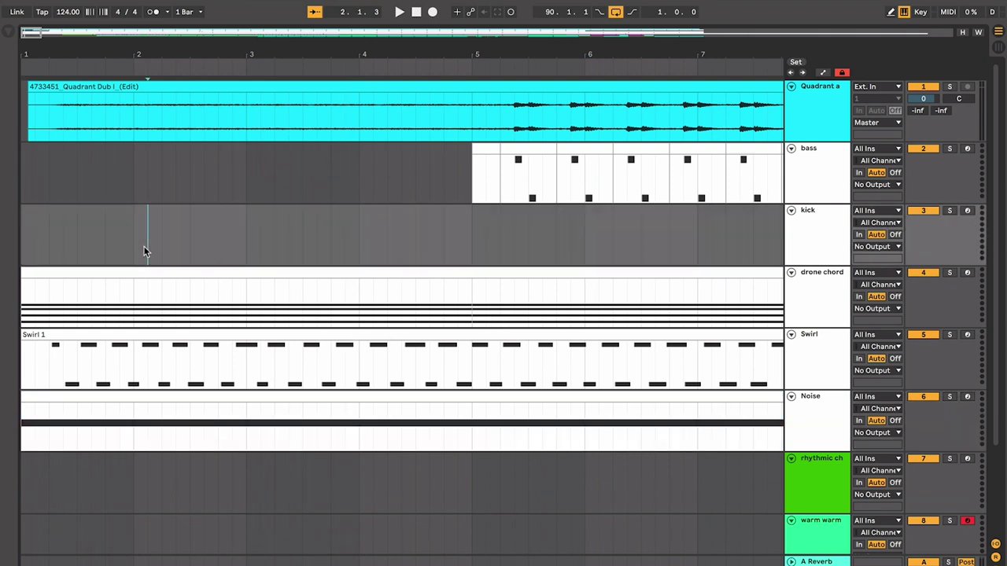
key(super+alt+l)
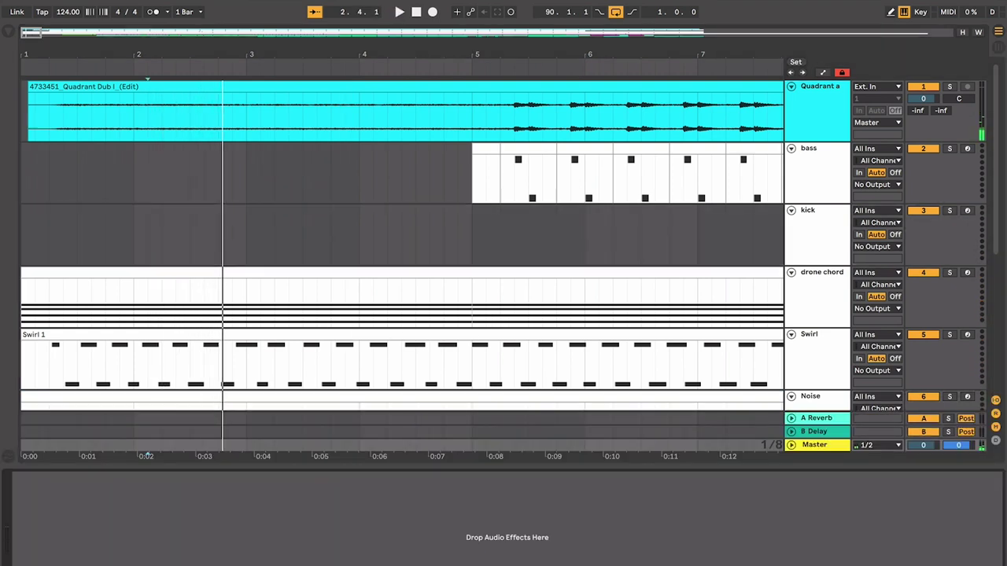
key(super+alt+b)
click(200, 32)
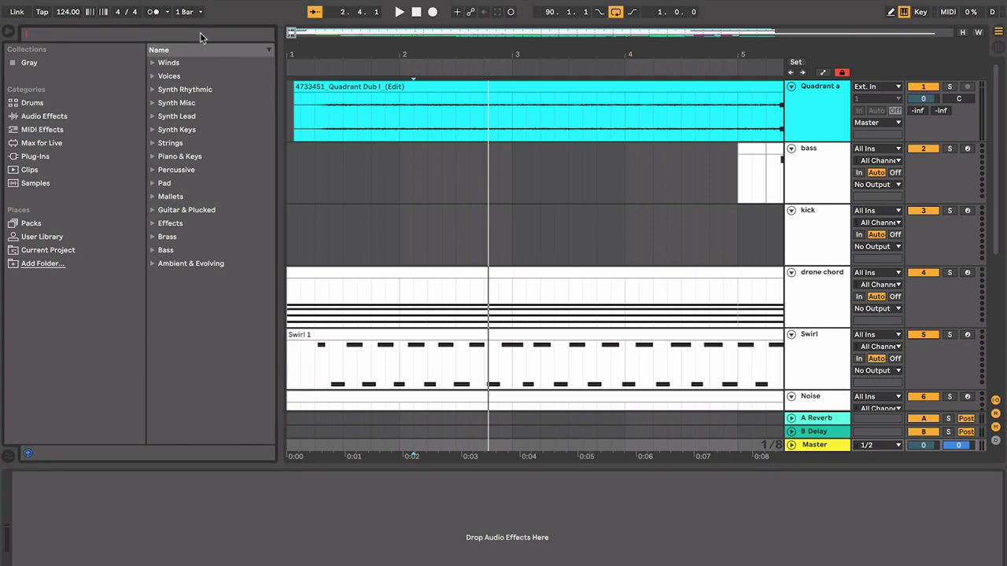
text(eq)
click(73, 116)
double_click(186, 89)
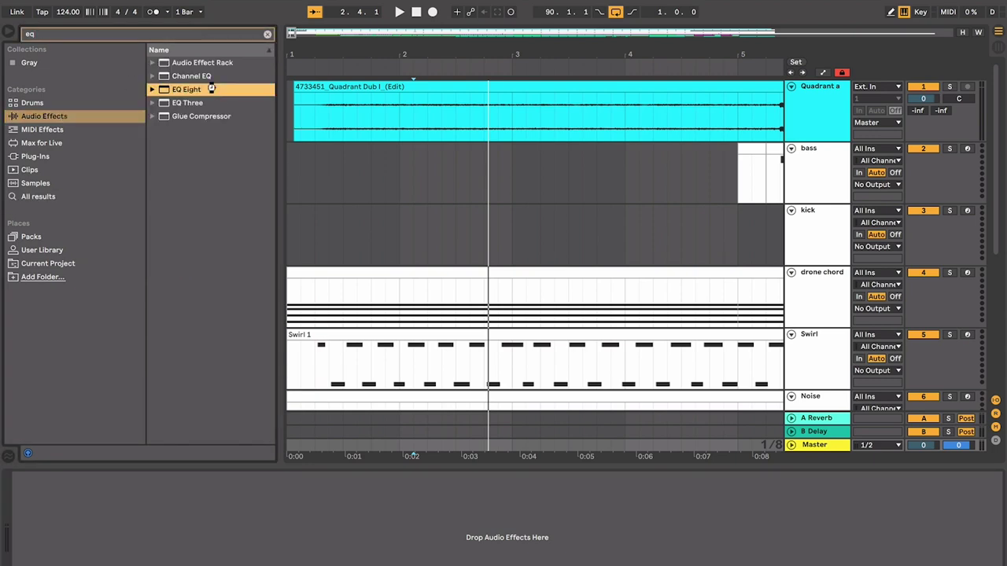
Set EQ Eight's band 1 to a low-cut filter at 3.31 kHz and loop playback from 3.1.3 for a length of 1.2.0
mouse_move(66, 537)
mouse_down()
mouse_move(64, 469)
mouse_move(245, 491)
mouse_up()
key(space)
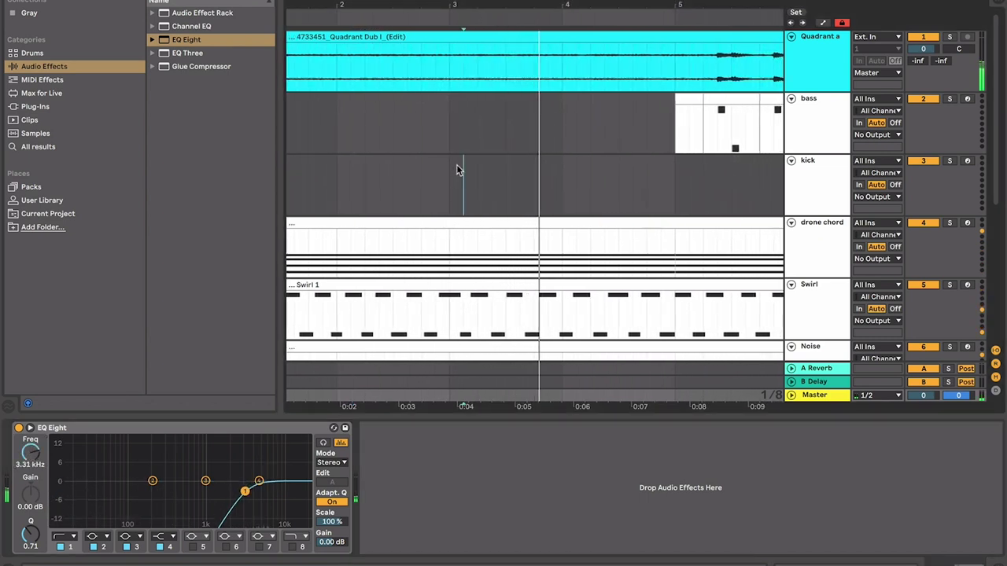
drag(463, 167, 636, 197)
key(ctrl+l)
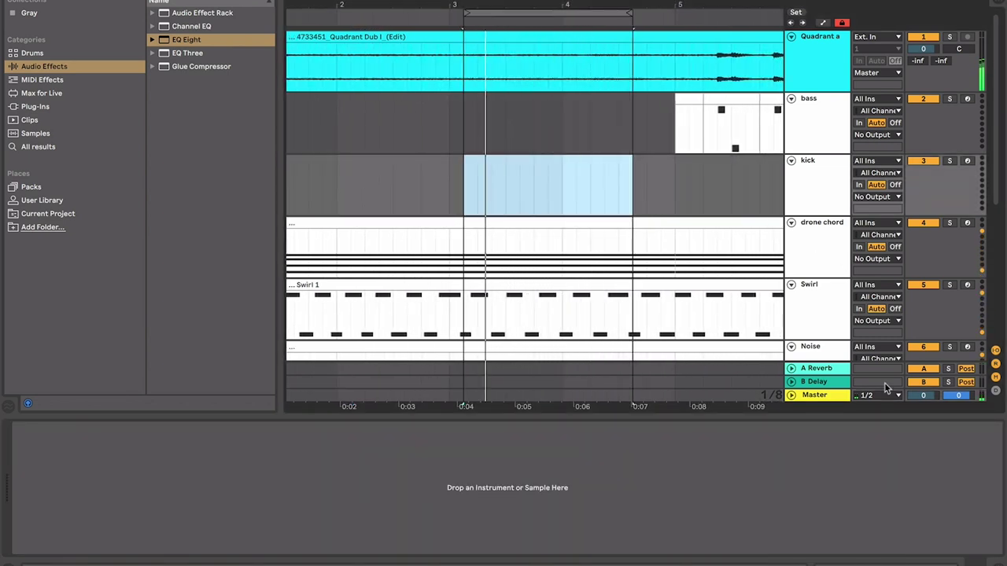
Change band 1 of the Master track's EQ Eight to a high-cut filter at 163 Hz
click(843, 399)
click(67, 536)
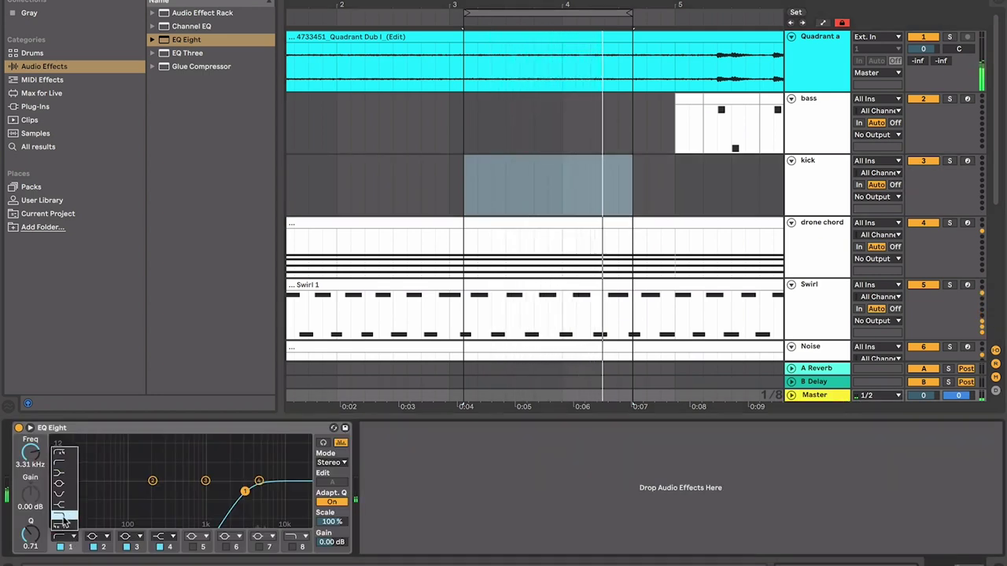
click(67, 528)
drag(245, 491, 146, 488)
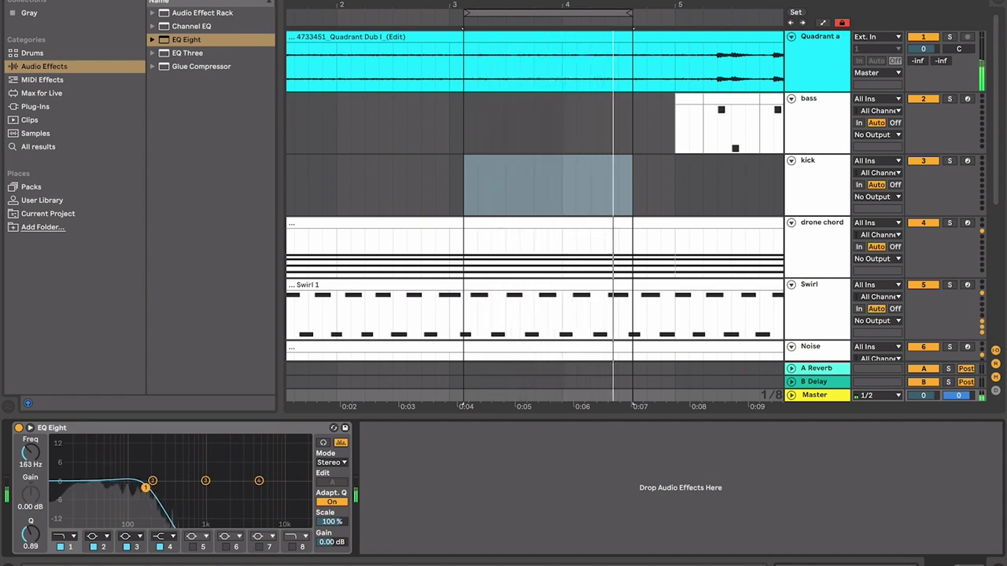
Shape a band-pass by raising band 1's high cut and making band 2 a low cut near 415 Hz, with 12 dB output gain
drag(145, 488, 219, 491)
drag(110, 539, 110, 528)
drag(153, 481, 177, 492)
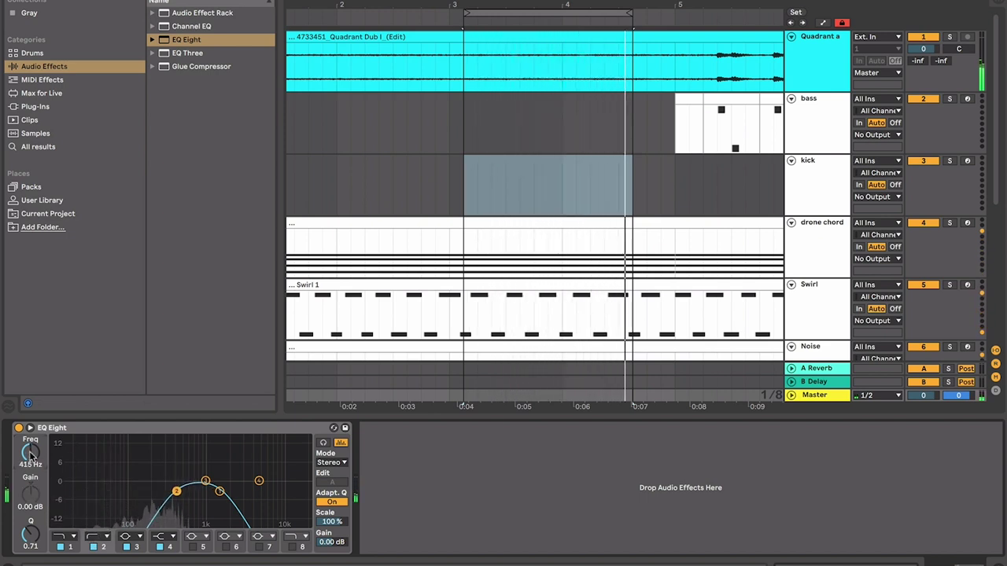
drag(331, 542, 331, 511)
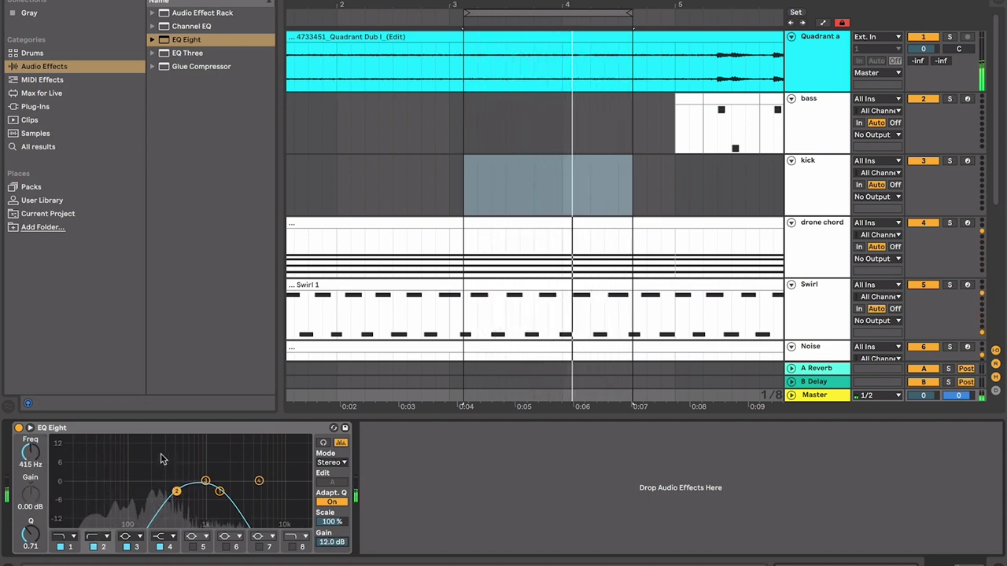
mouse_move(205, 481)
mouse_down()
mouse_move(190, 479)
mouse_move(203, 479)
mouse_up()
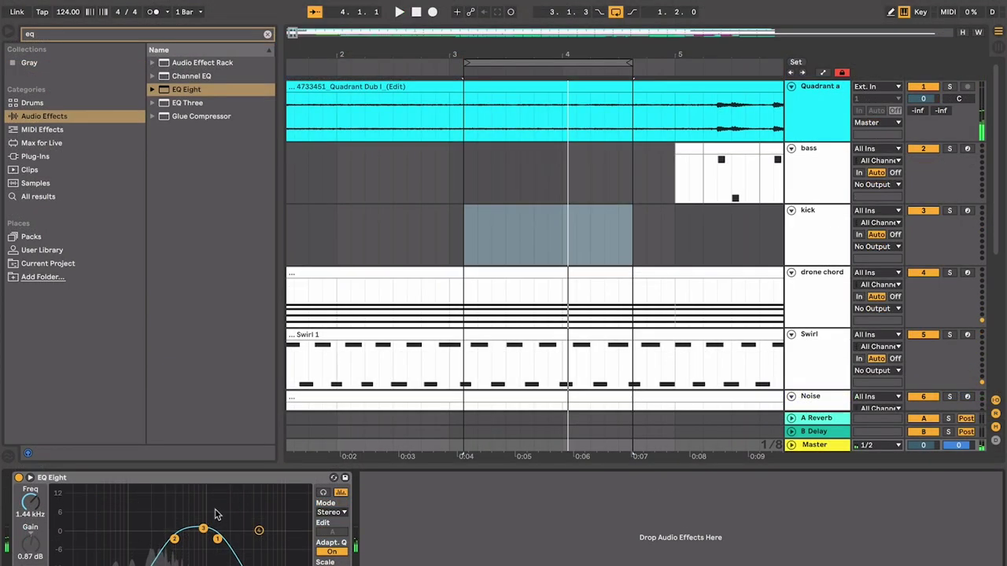
Hide the device view and browser, turn off looping, and play from 4.4.1, just before the bass enters
key(ctrl+alt+l)
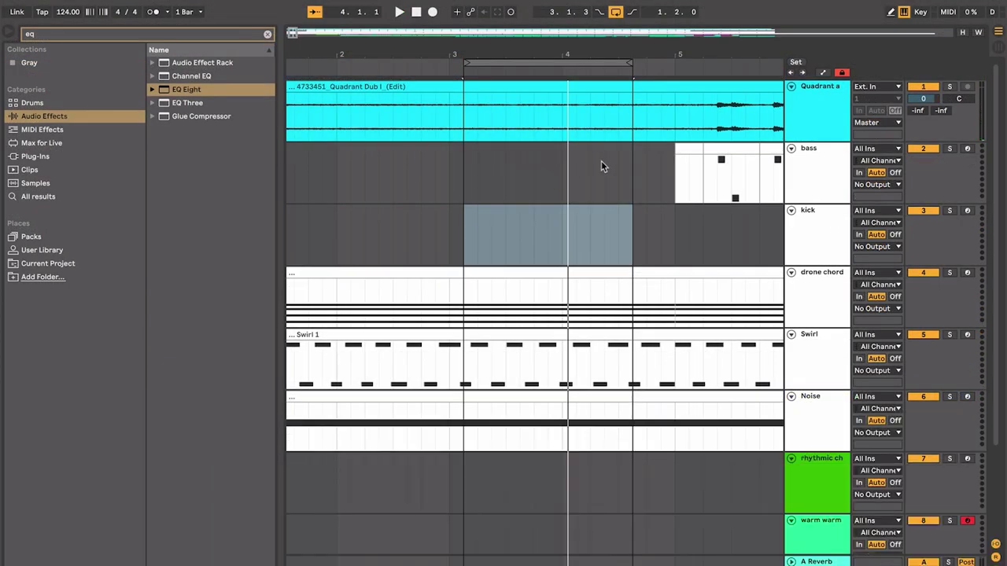
click(600, 182)
scroll(602, 184, down, 5)
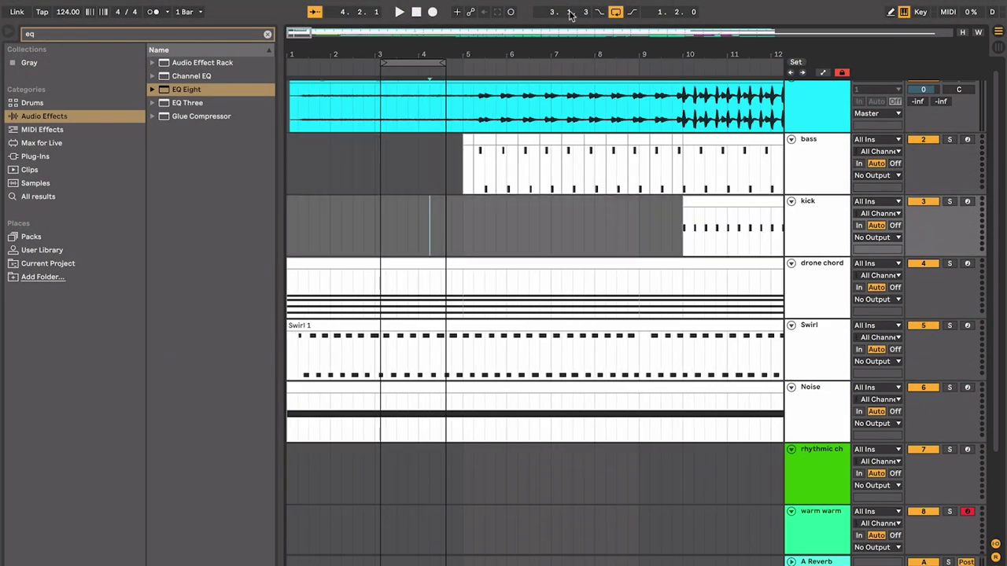
click(447, 184)
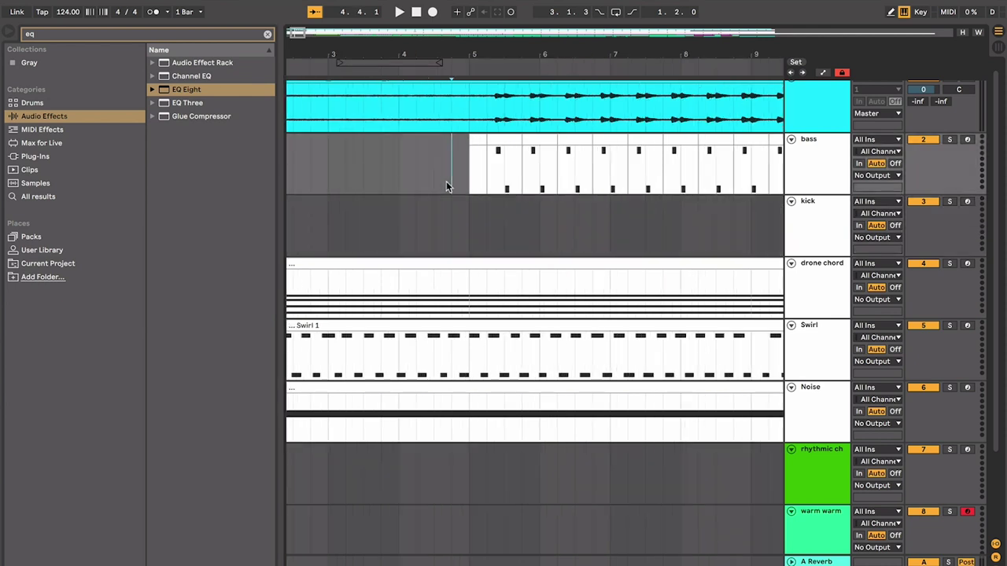
scroll(446, 185, up, 2)
scroll(455, 188, up, 2)
key(space)
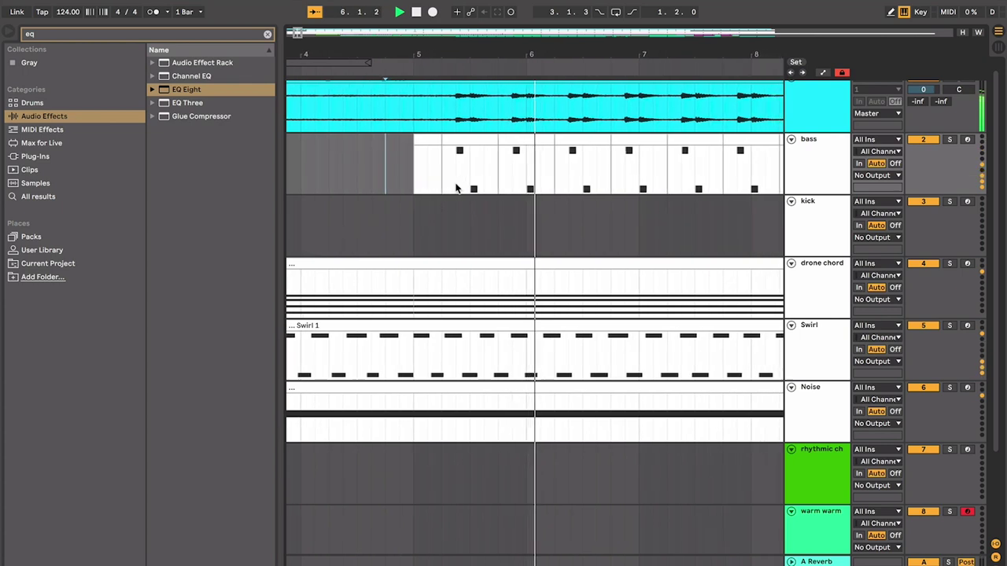
key(ctrl+alt+b)
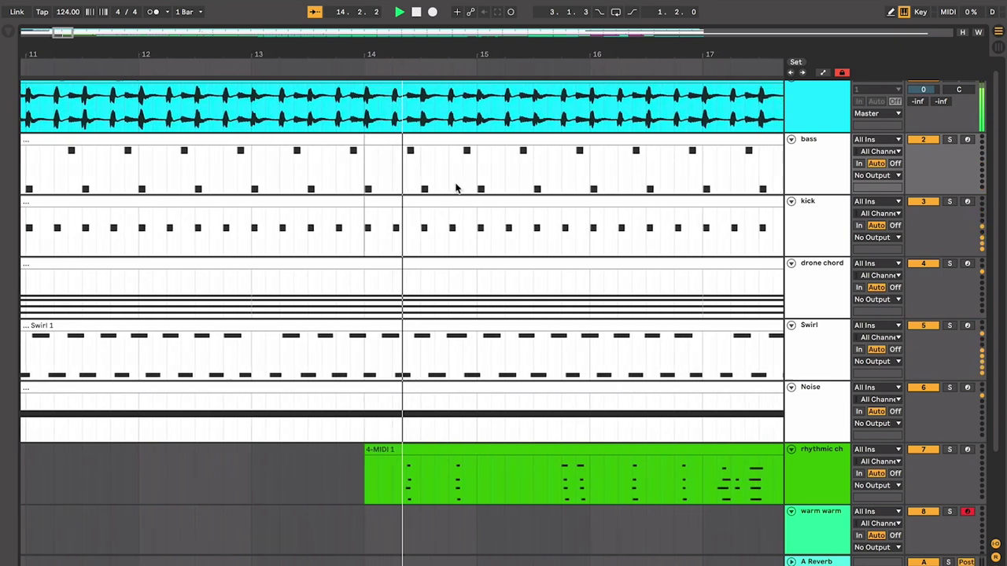
Select the first kick clip at bar 10 and examine where the kick part starts and ends across the whole song
key(minus)
click(363, 206)
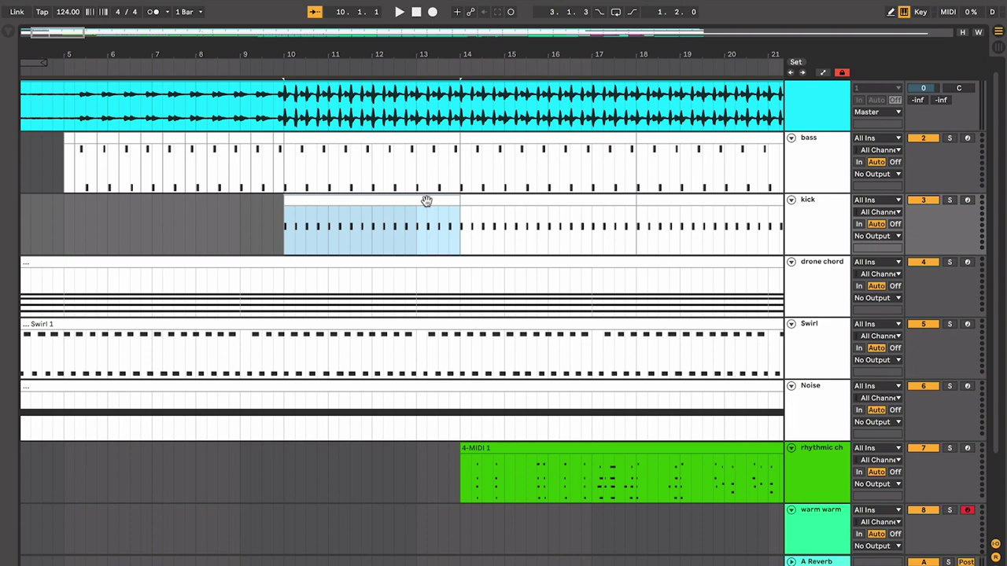
key(minus)
key(minus)
key(minus)
key(minus)
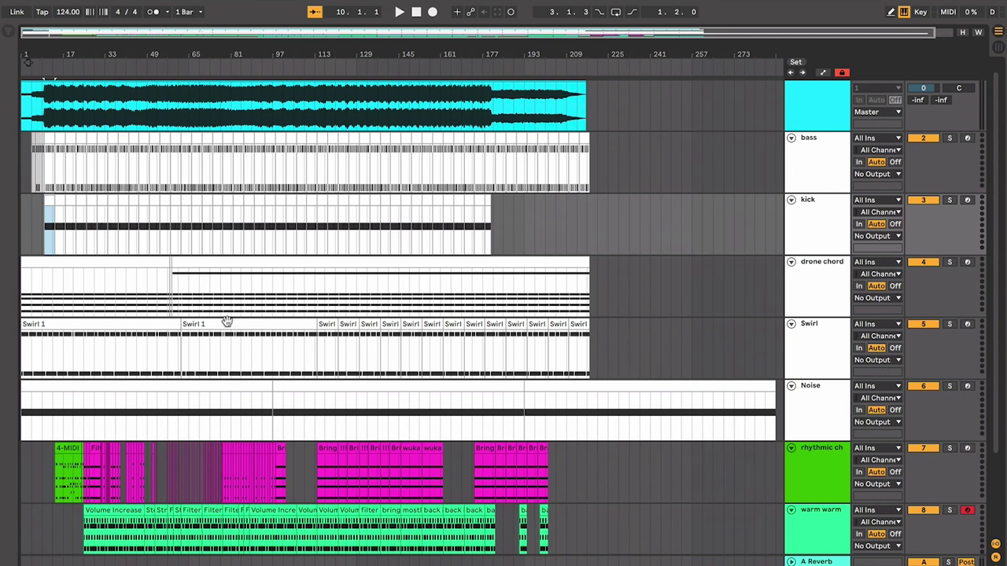
click(492, 226)
click(156, 236)
Examine the layout of the lower tracks, selecting the rhythmic ch, warm warm and glass synth tracks in turn
scroll(156, 236, up, 1)
key(plus)
key(plus)
scroll(156, 238, down, 3)
scroll(156, 237, left, 3)
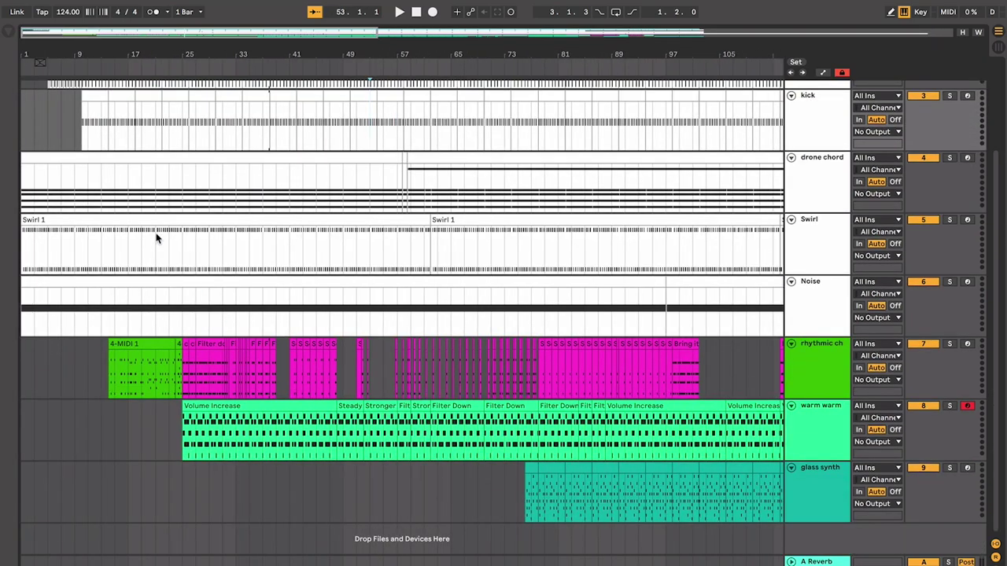
key(minus)
key(minus)
scroll(156, 237, up, 3)
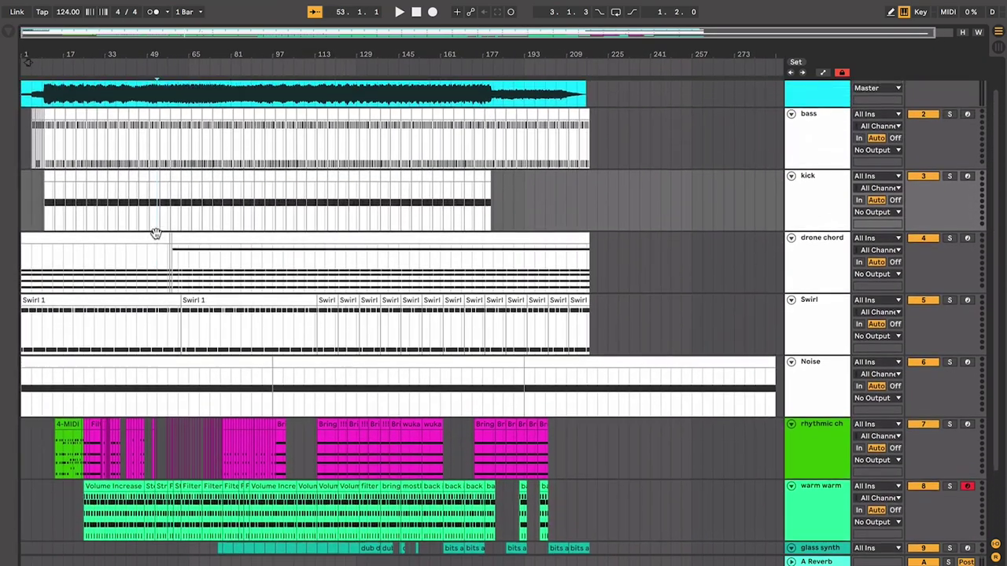
scroll(141, 279, down, 3)
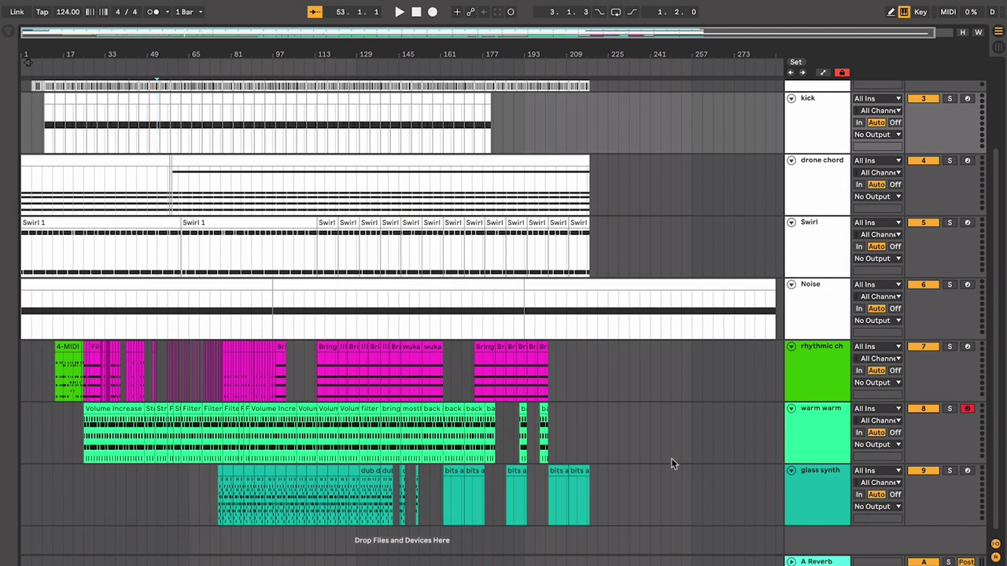
click(828, 373)
click(818, 444)
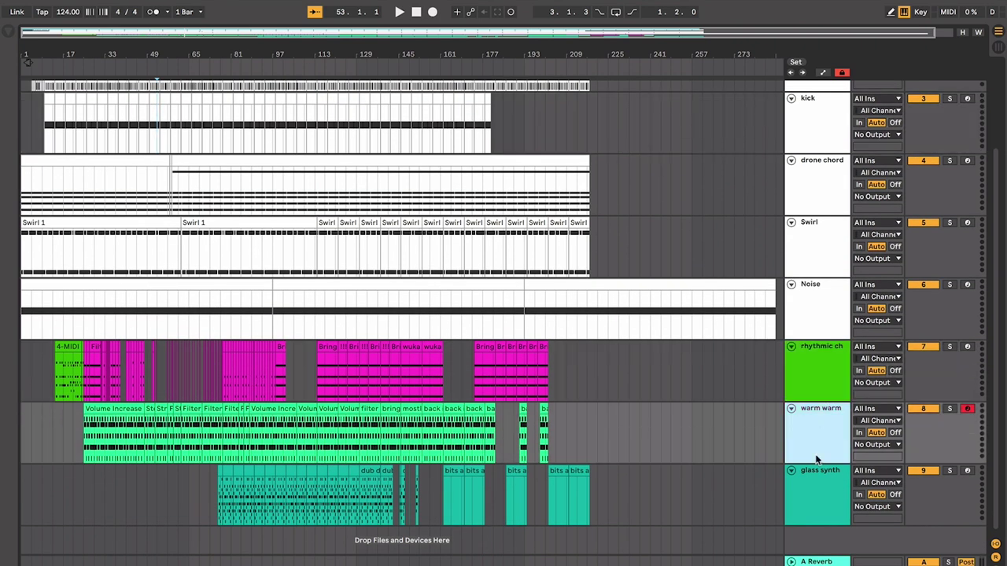
click(819, 510)
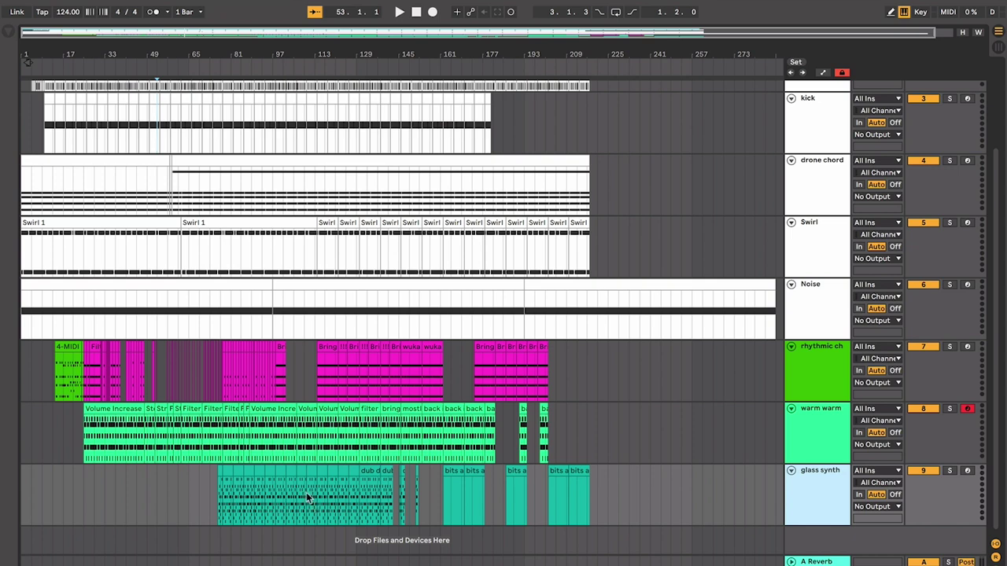
Examine the rhythmic ch, warm warm and glass synth clips through the middle of the song, including the glass synth clip at bar 90
click(137, 227)
click(172, 309)
scroll(172, 309, up, 1)
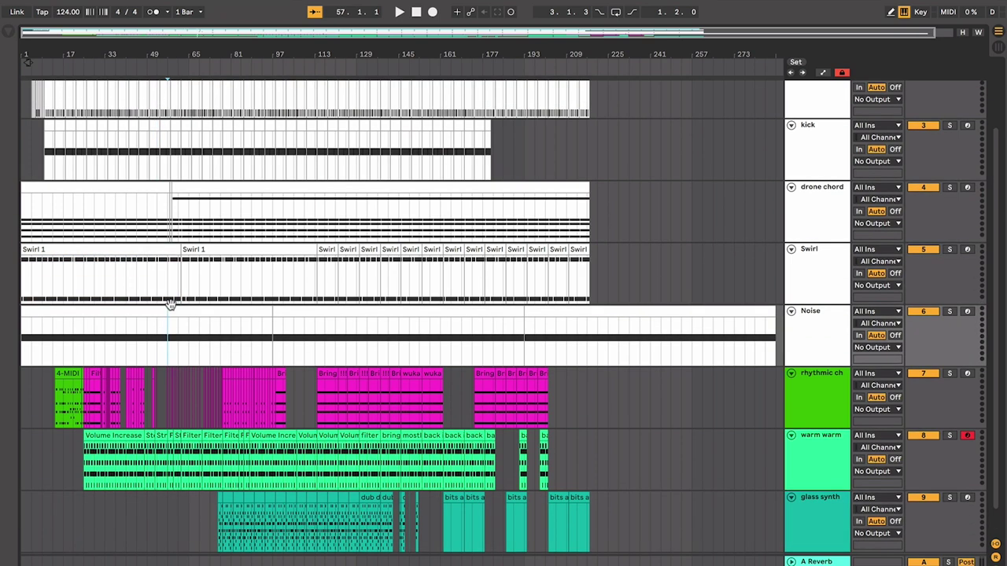
click(193, 408)
scroll(194, 408, up, 5)
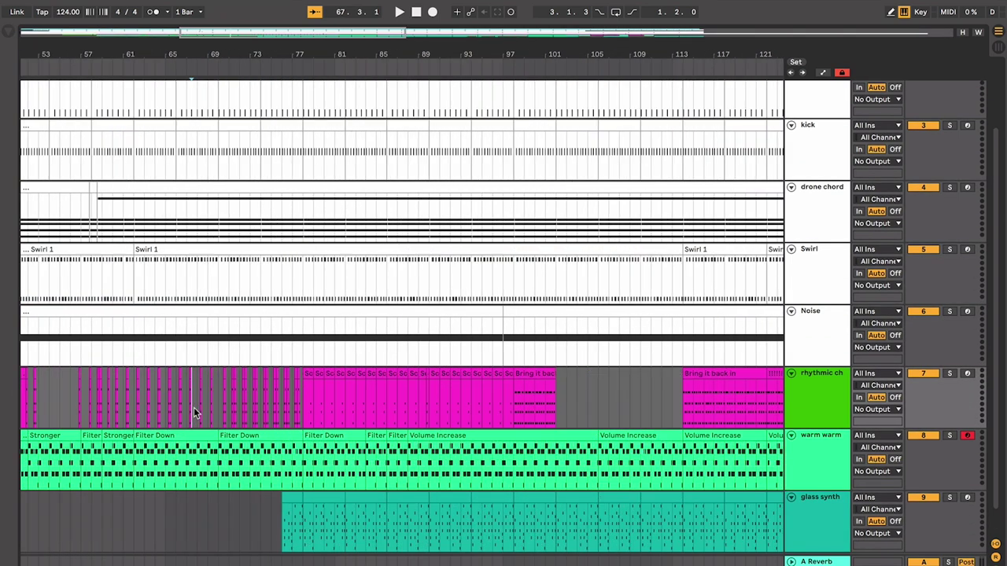
click(315, 440)
click(411, 508)
scroll(410, 508, right, 5)
drag(405, 488, 470, 485)
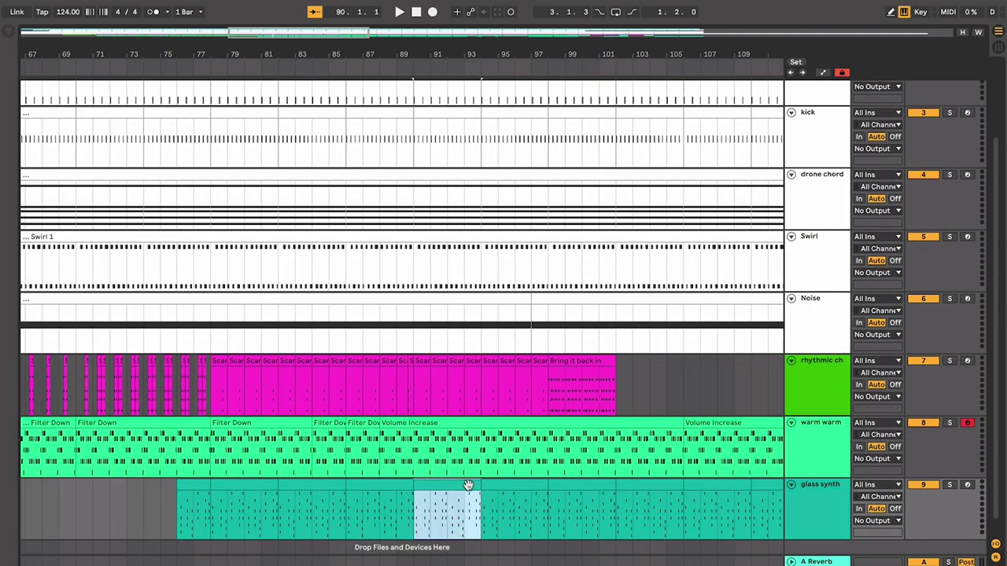
scroll(469, 486, right, 5)
click(669, 367)
Examine the song's opening up to bar 25, checking where the bass, kick, rhythmic ch and warm warm parts enter
scroll(568, 375, up, 4)
scroll(555, 368, left, 9)
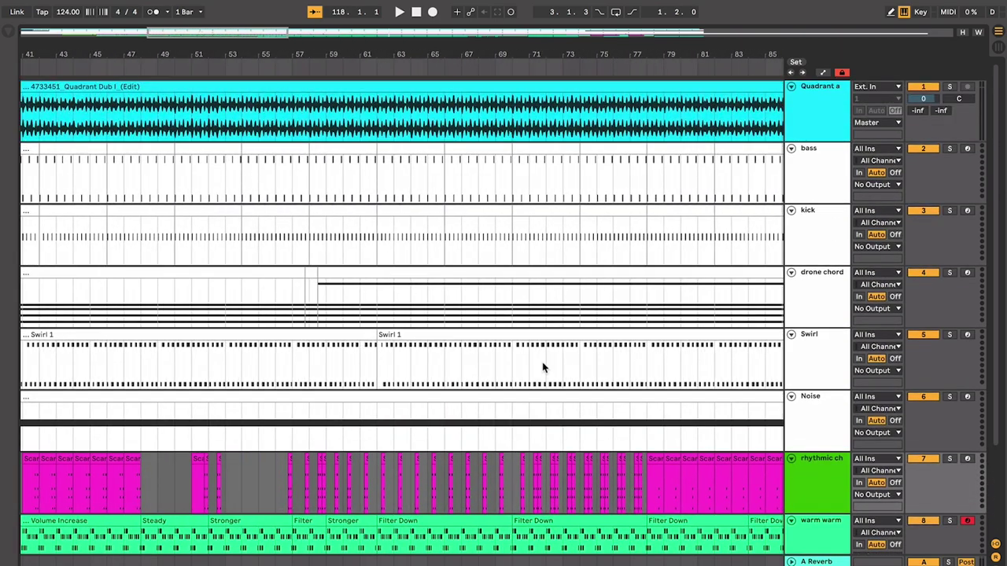
scroll(184, 326, left, 9)
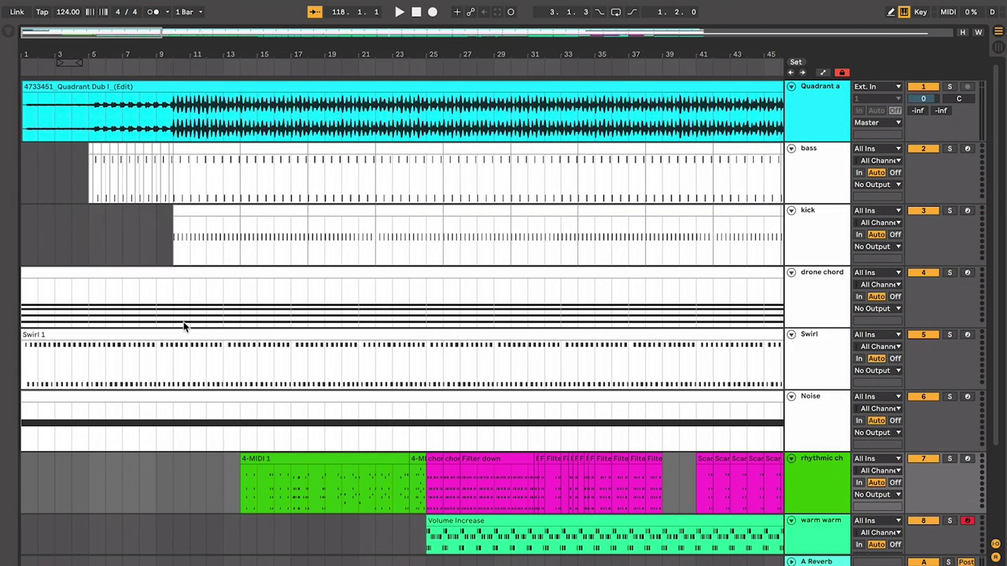
click(89, 245)
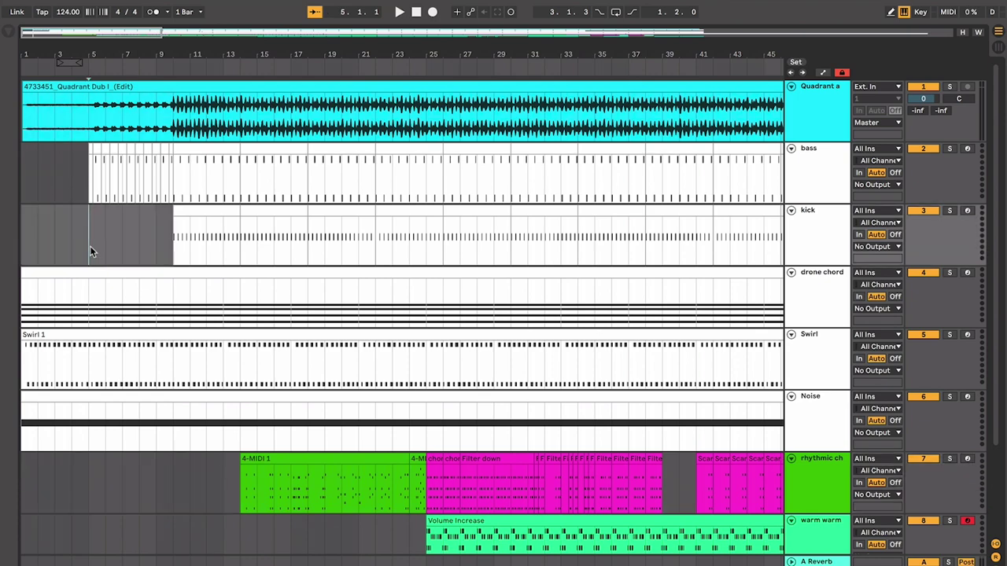
scroll(90, 245, up, 5)
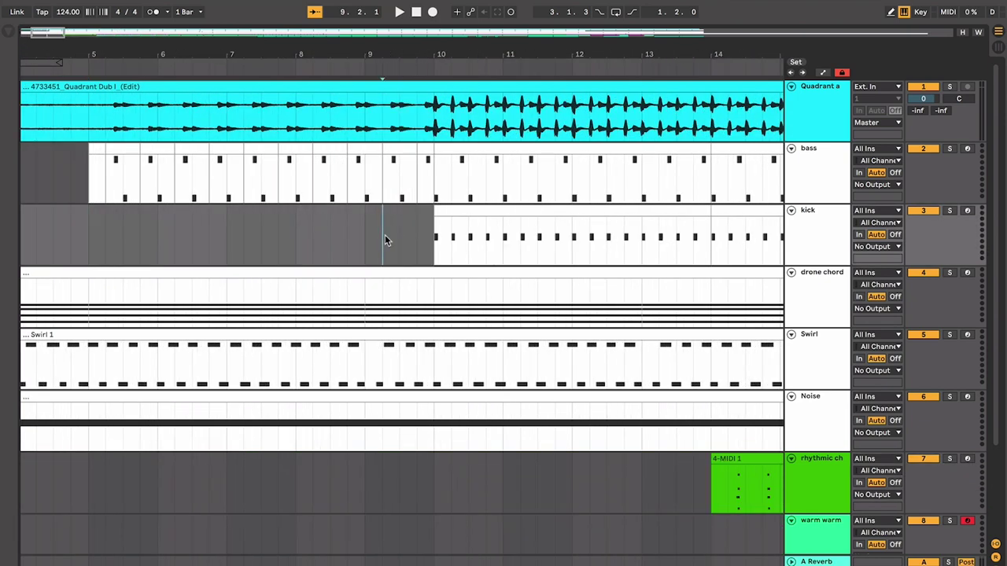
click(421, 236)
scroll(421, 241, down, 2)
scroll(421, 240, right, 3)
scroll(421, 245, down, 2)
scroll(421, 244, right, 3)
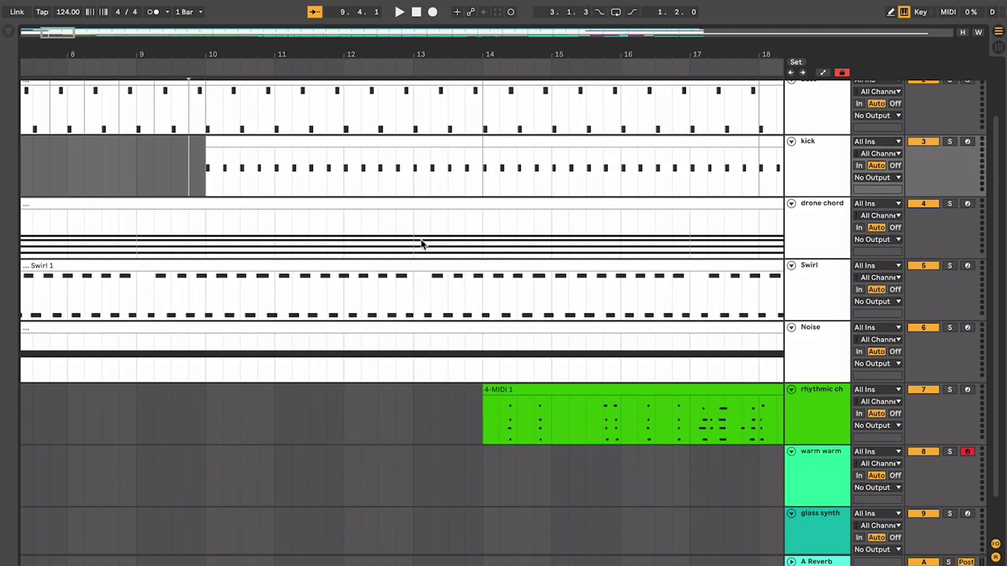
scroll(421, 245, down, 3)
scroll(384, 275, up, 3)
scroll(384, 275, left, 2)
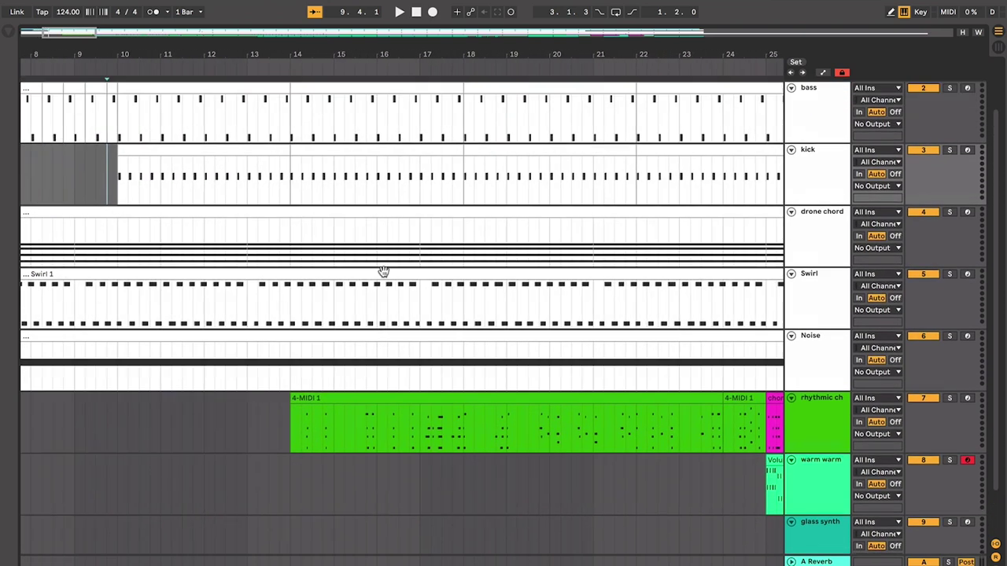
Play the arrangement from bar 13 to hear the rhythmic ch and warm warm parts enter
click(236, 165)
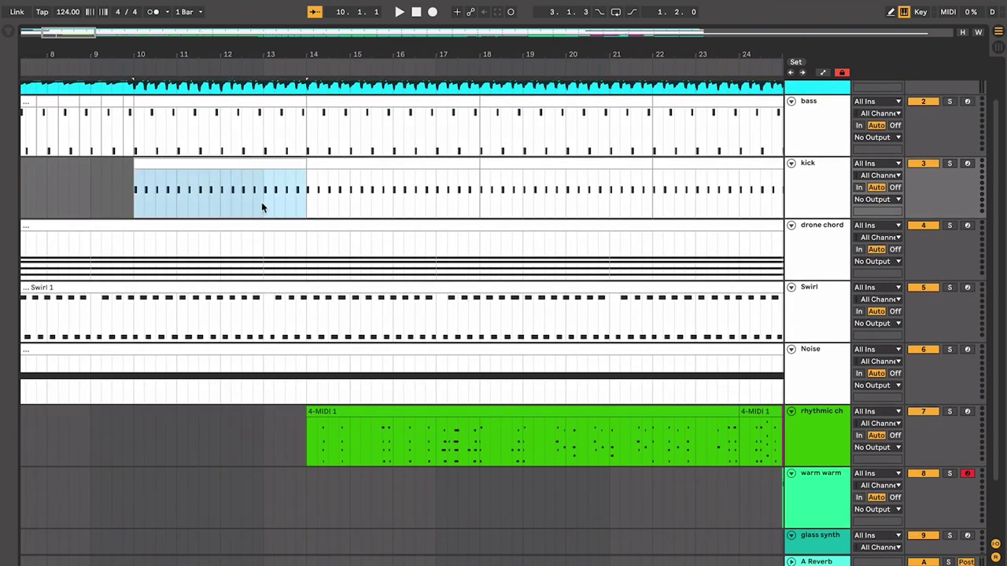
click(290, 277)
scroll(291, 277, right, 1)
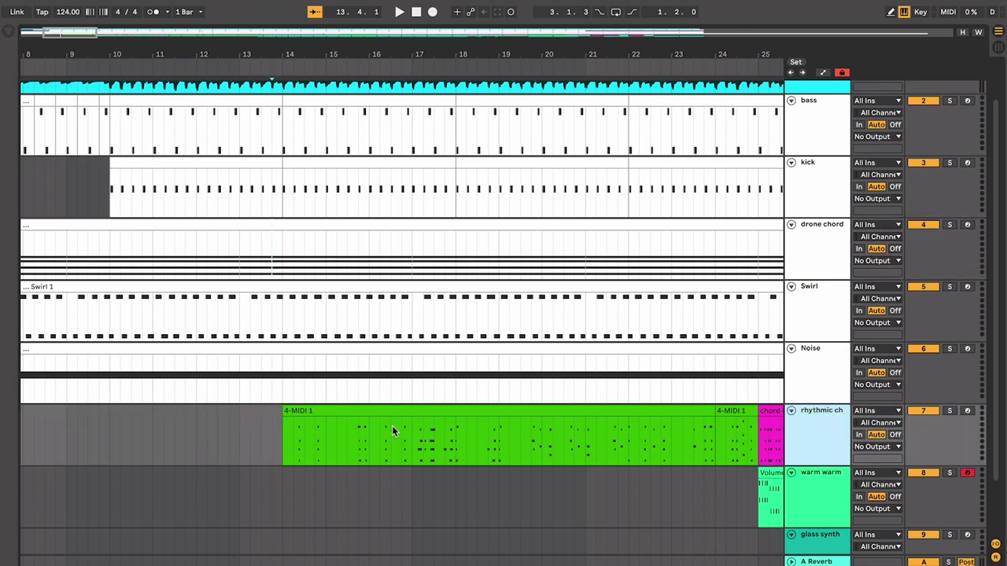
click(238, 386)
scroll(236, 385, up, 5)
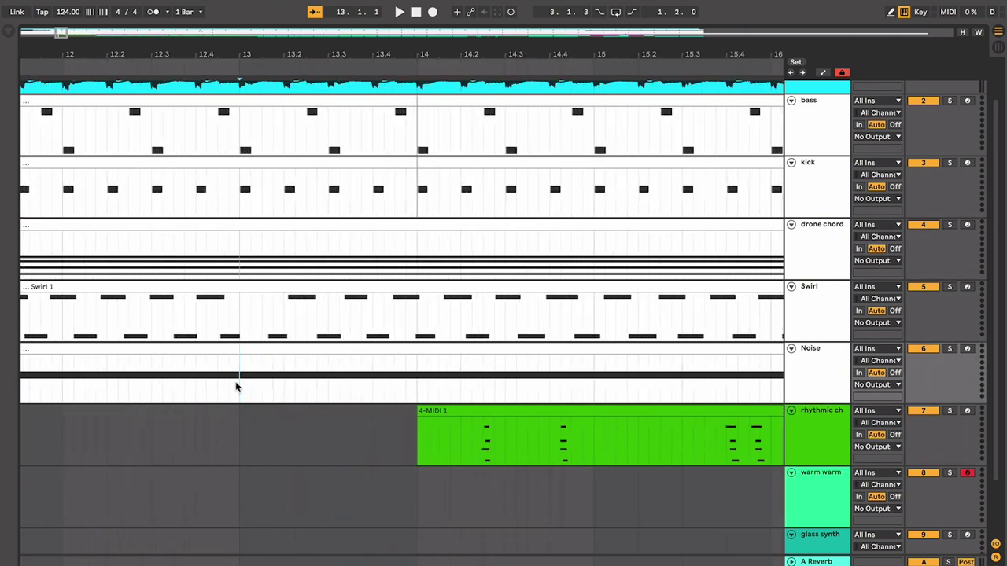
key(space)
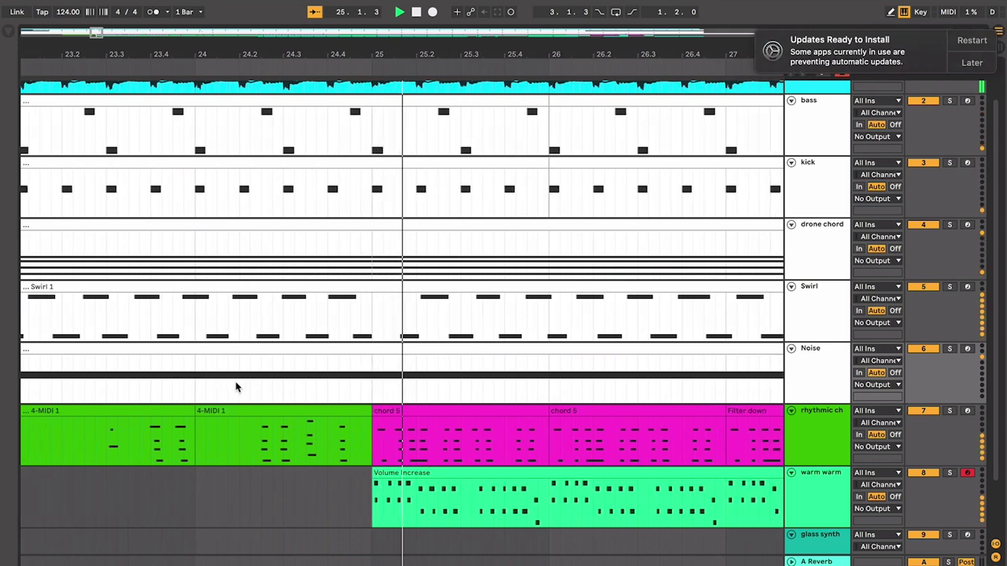
Postpone the pending system update until tonight
click(978, 66)
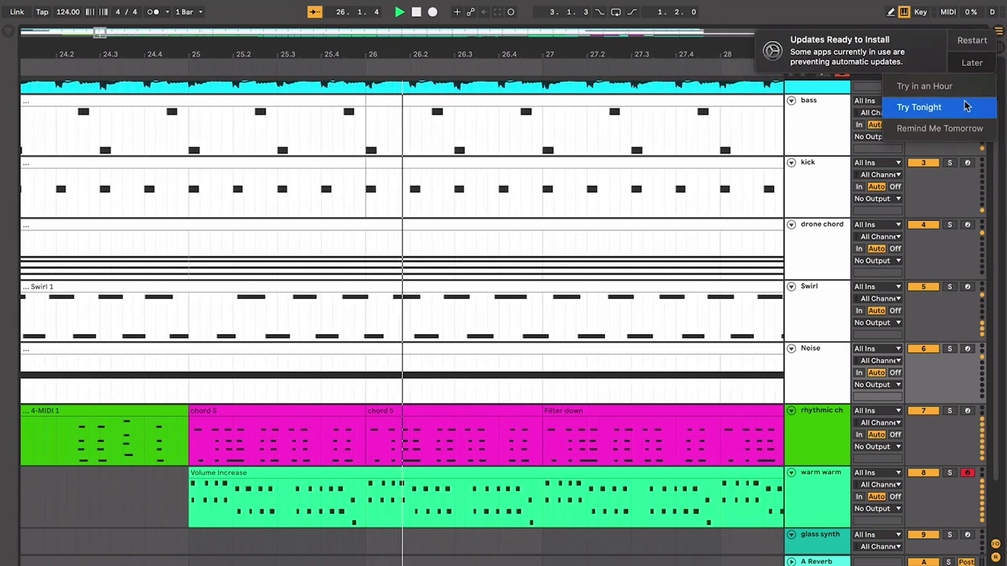
click(924, 107)
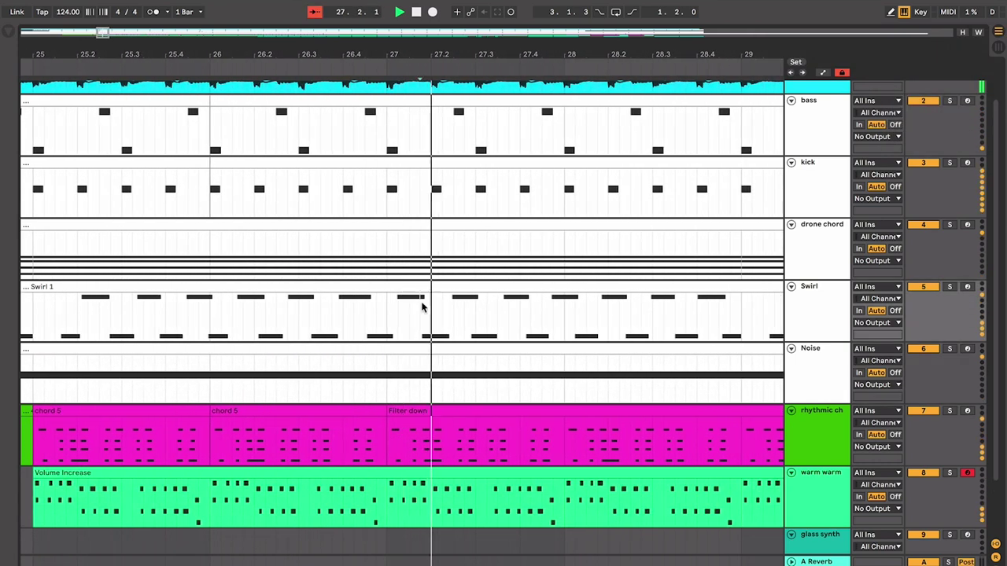
Follow the playback from bar 27 through the start of the short Filter down clips at bar 31, and stop it
scroll(422, 307, down, 5)
scroll(422, 307, down, 1)
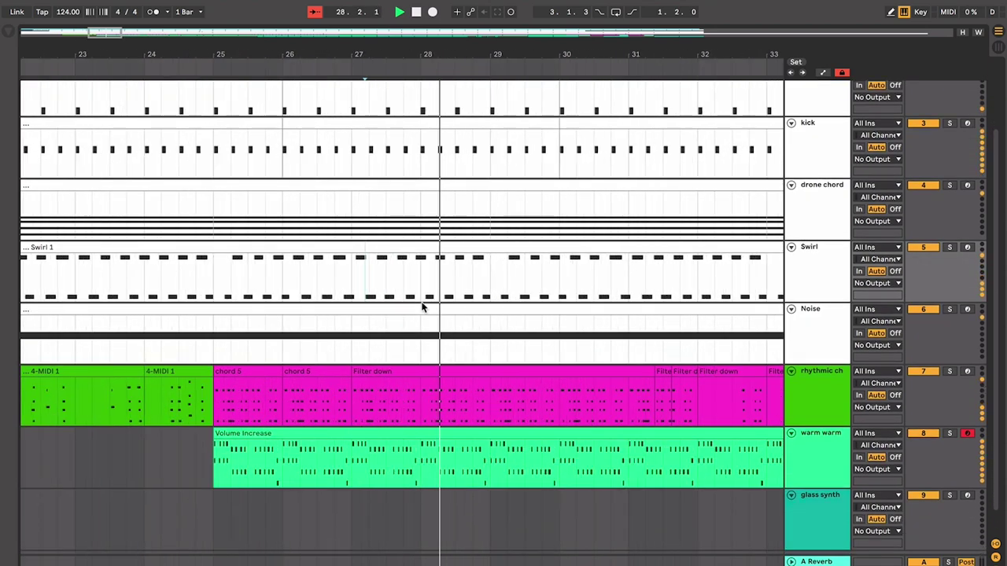
scroll(422, 307, up, 5)
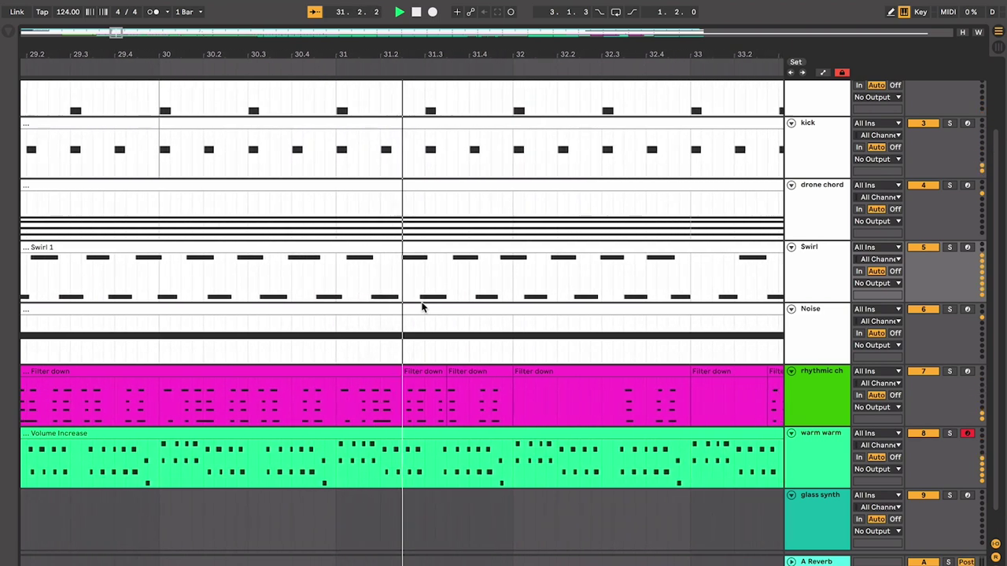
key(minus)
scroll(421, 307, left, 10)
scroll(422, 307, down, 1)
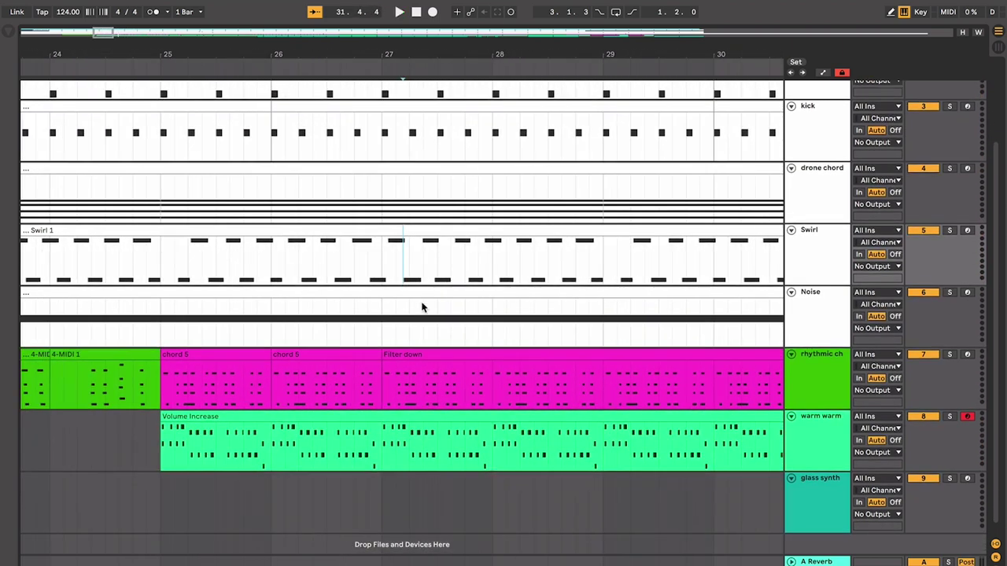
Compare the 4-MIDI 1 clip at bar 24 with the chord 5 clip at bar 25 on the rhythmic ch track
click(414, 342)
scroll(415, 339, left, 5)
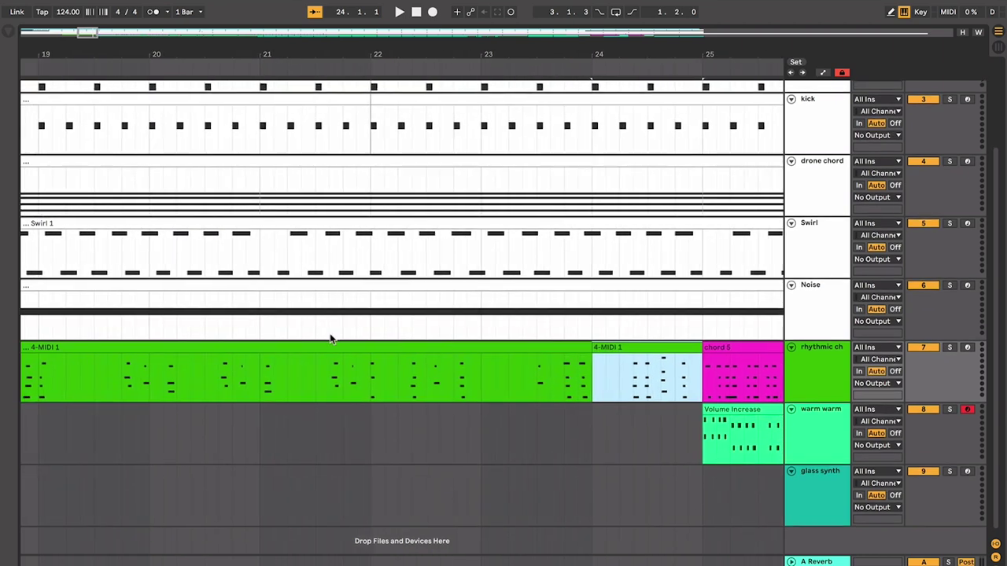
scroll(354, 343, right, 4)
click(382, 349)
click(468, 348)
click(589, 348)
scroll(589, 348, right, 3)
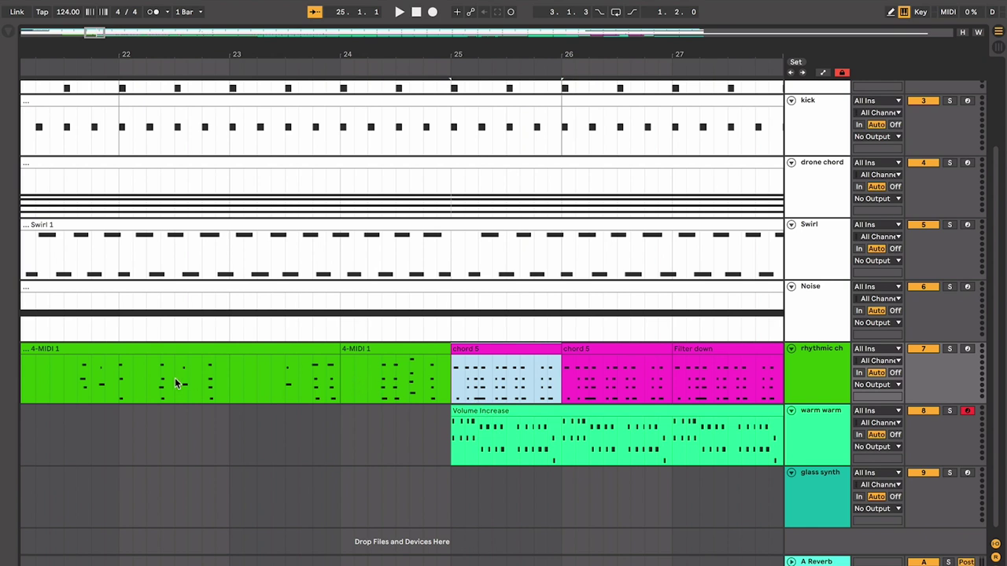
Listen to the rhythmic part from bar 21, jump playback to the chord 5 clip at bar 25, and stop
click(78, 371)
scroll(76, 368, left, 2)
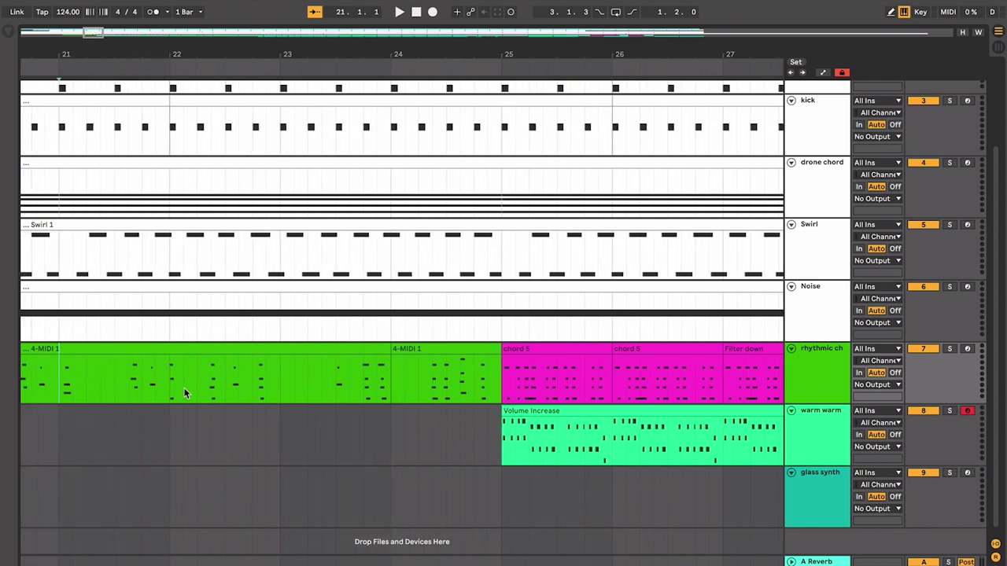
key(space)
scroll(315, 383, right, 5)
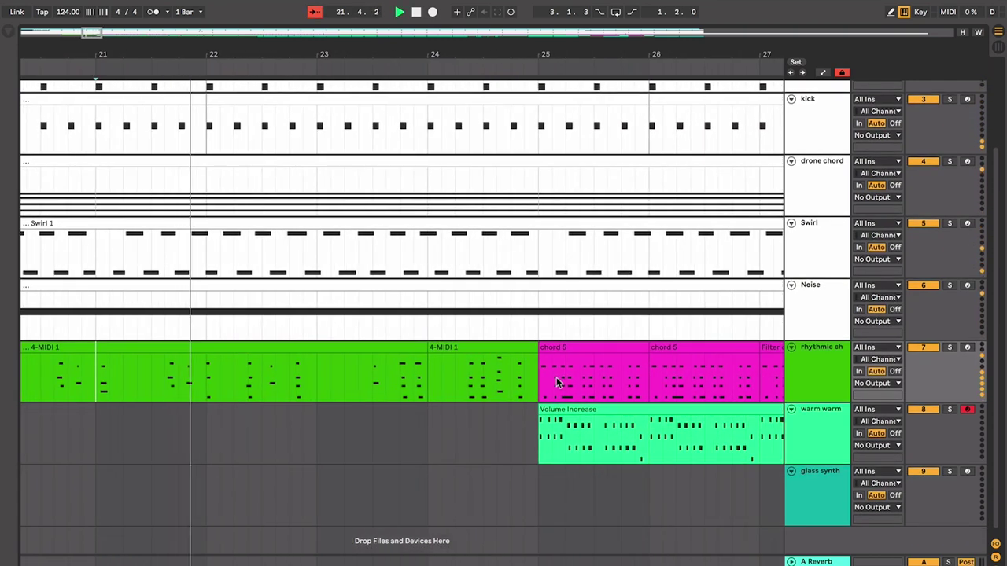
click(555, 383)
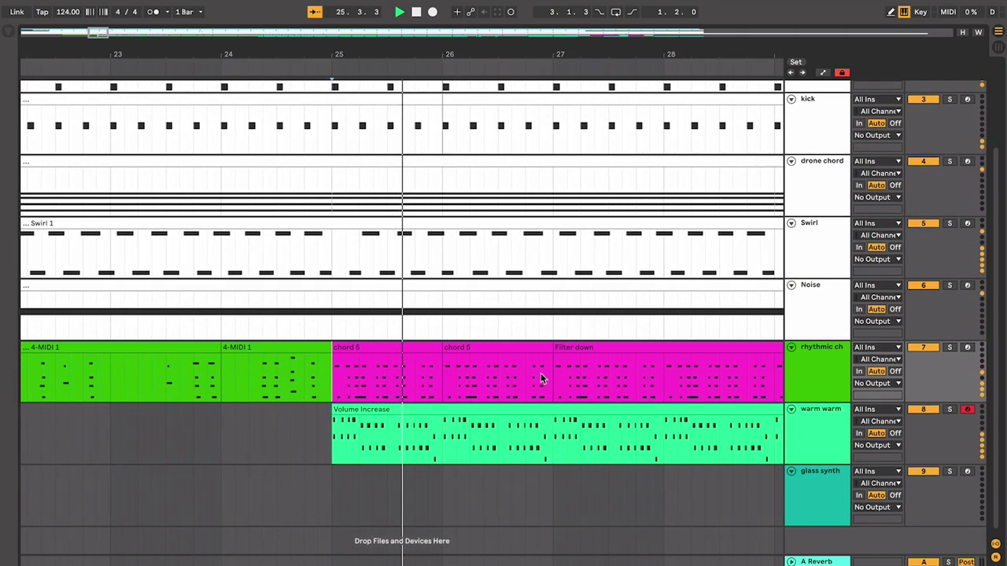
key(space)
Select the chord 5 clip at bar 25 and the Volume Increase clip to check that both parts start together
click(373, 348)
scroll(372, 348, left, 2)
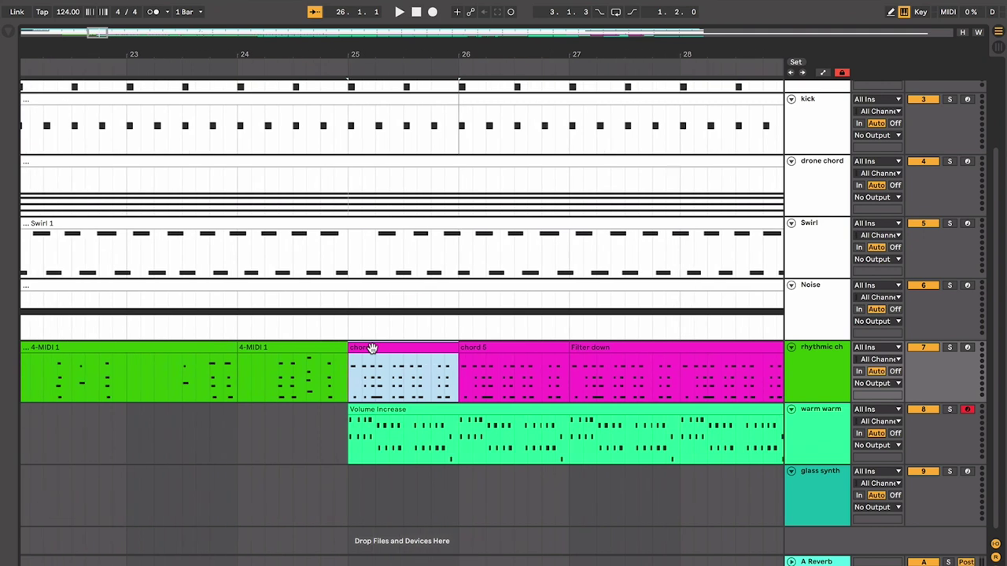
click(501, 362)
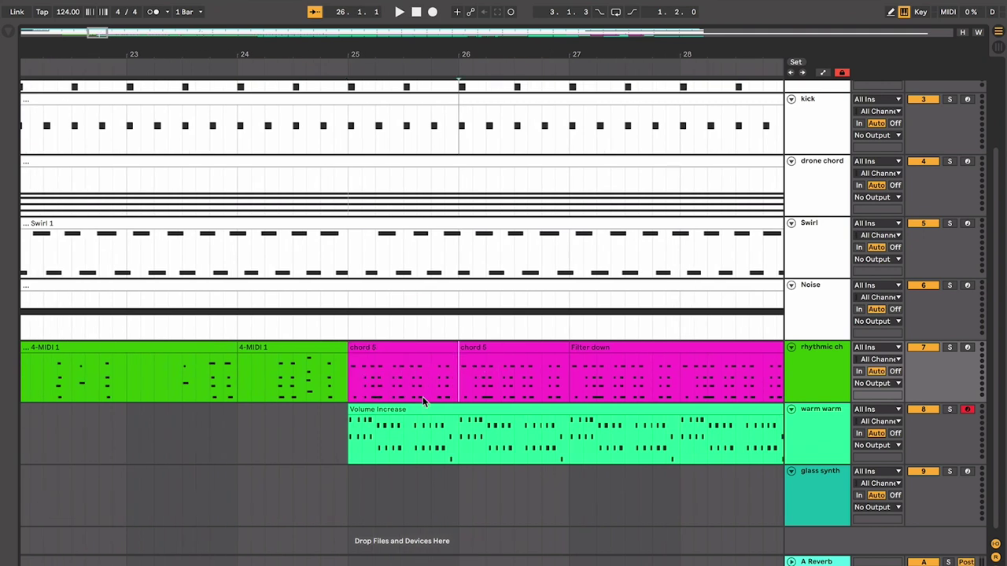
click(424, 411)
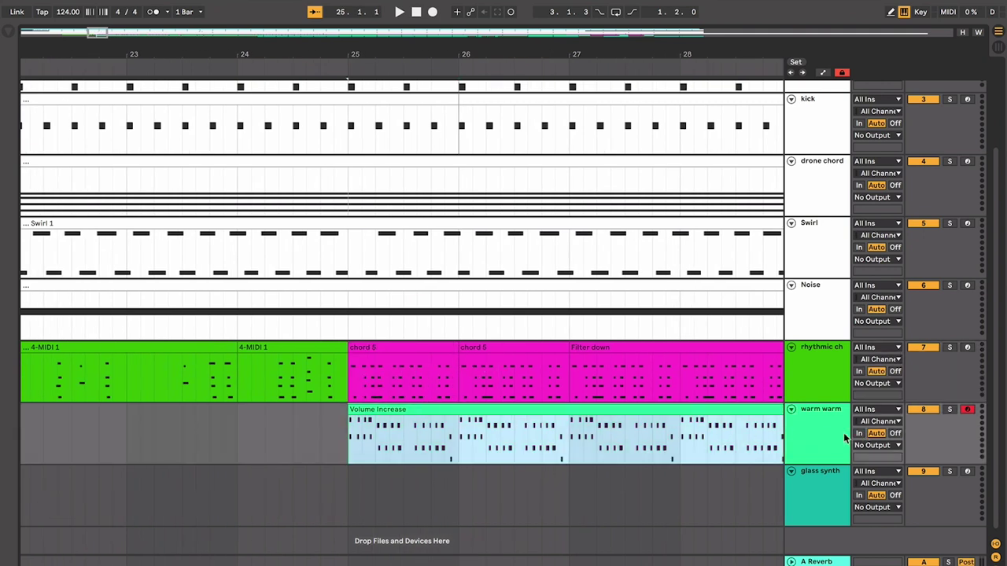
Widen the track name column slightly to show more of the rhythmic chord and warm track names
drag(772, 438, 738, 438)
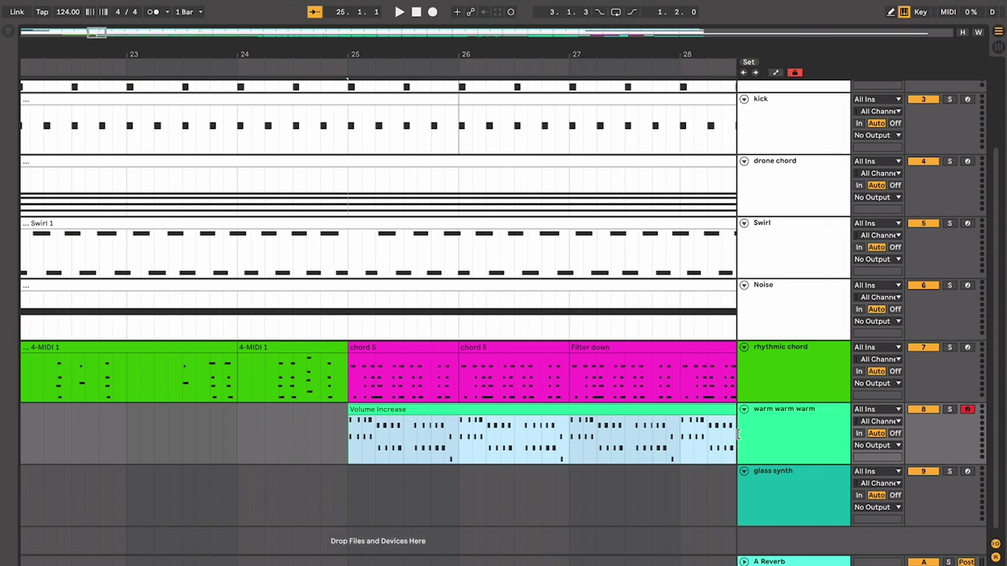
click(774, 410)
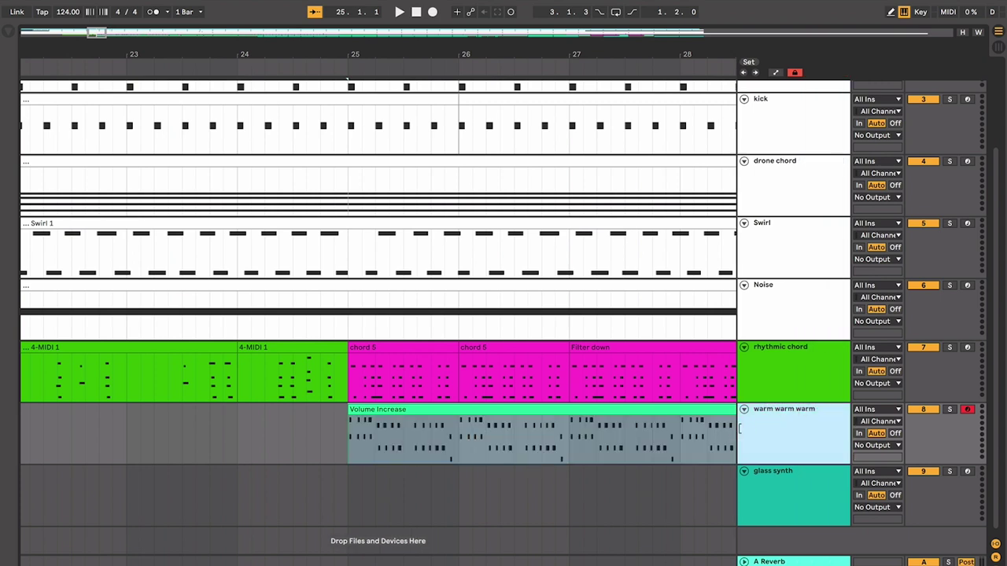
drag(738, 429, 774, 428)
Examine the Volume Increase clip from bar 25 and the long Filter down clip at bar 27
click(525, 412)
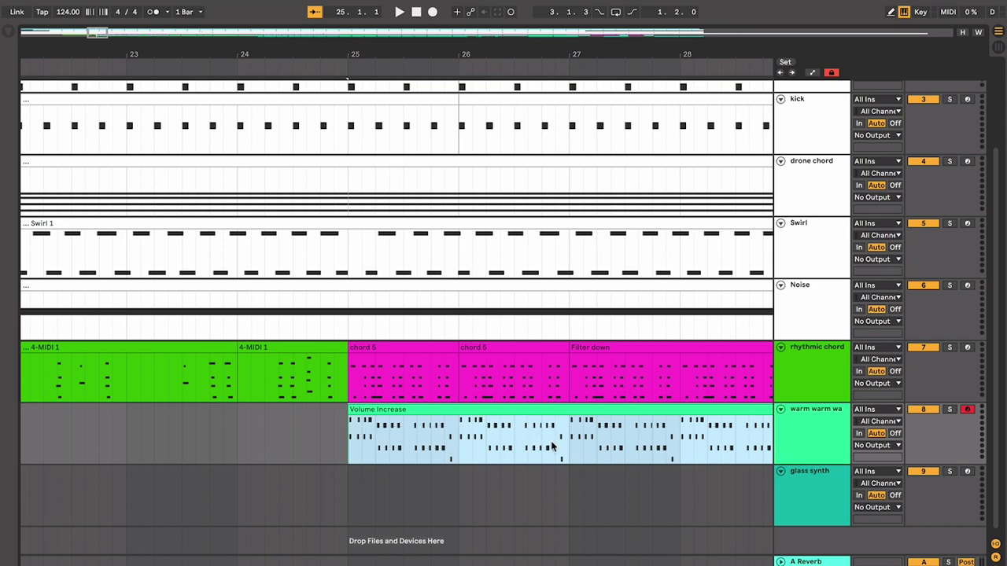
scroll(581, 468, right, 5)
click(231, 452)
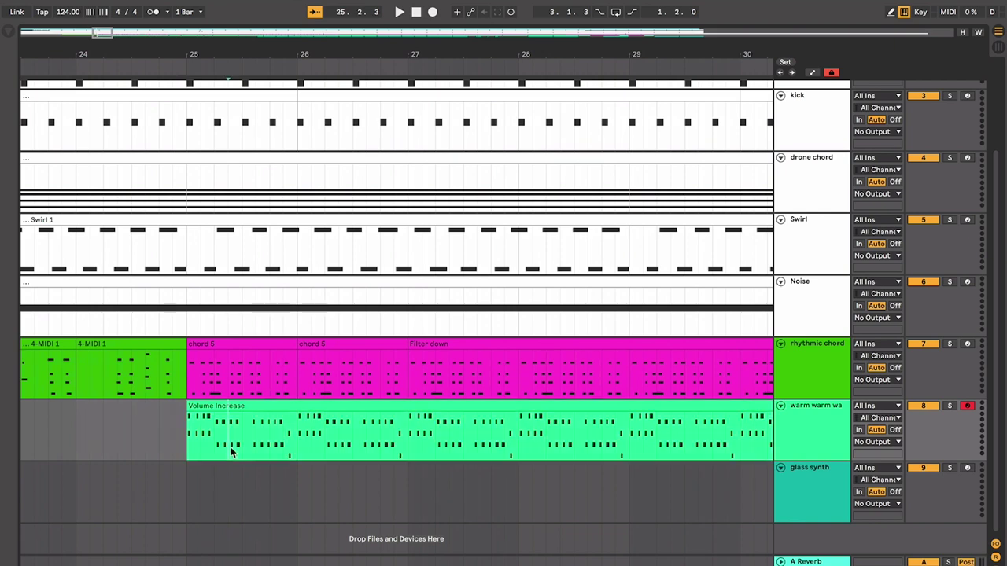
scroll(528, 387, right, 6)
click(523, 392)
scroll(184, 421, left, 3)
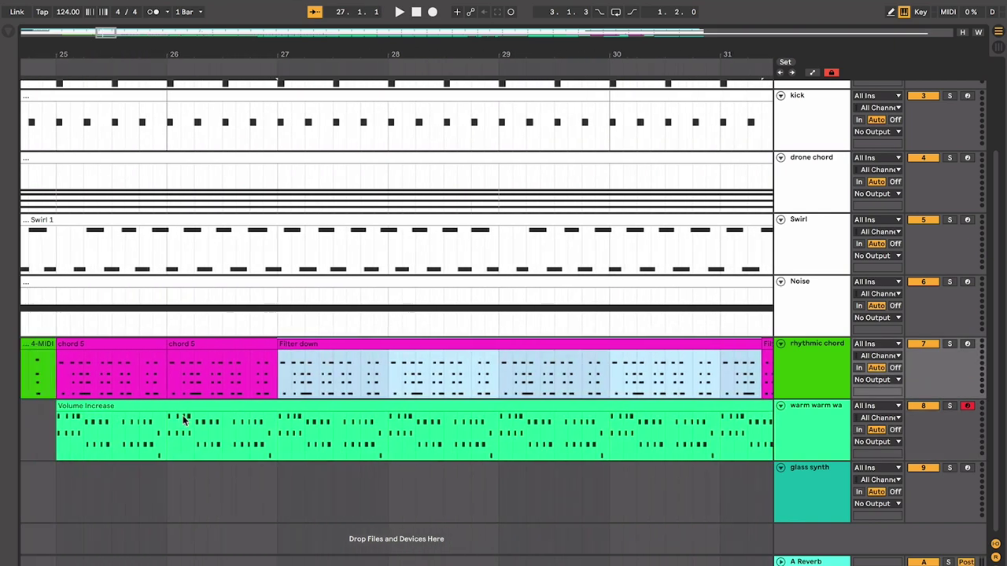
Compare the Volume Increase clip with the chord 5 and Filter down clips above it between bars 25 and 31
click(184, 407)
click(207, 367)
click(213, 404)
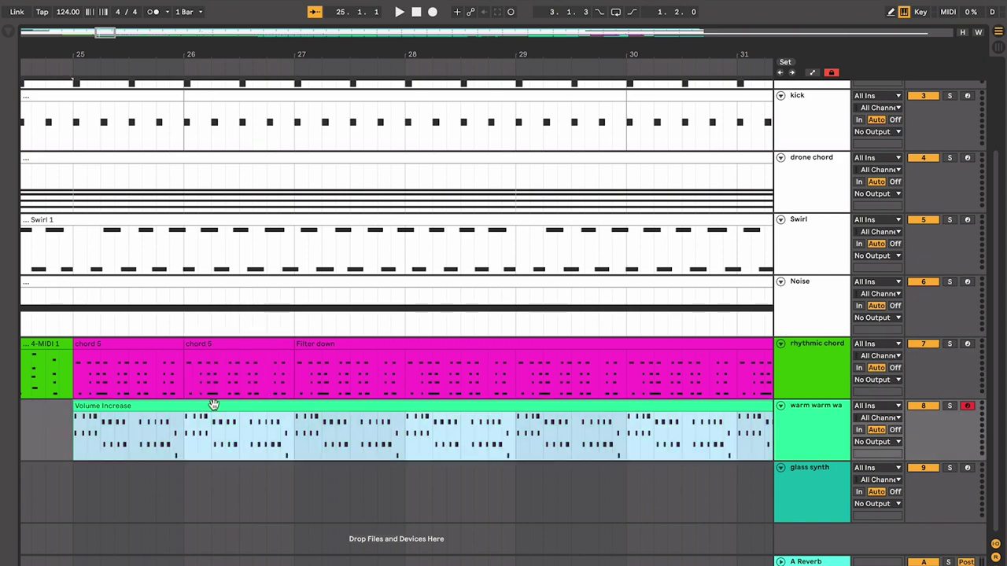
click(331, 343)
click(317, 402)
click(254, 341)
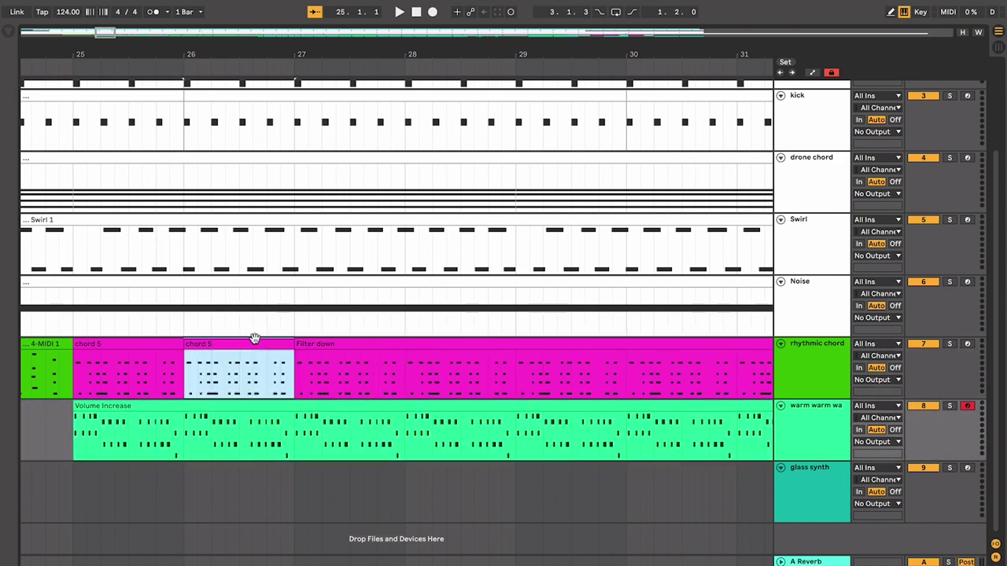
click(142, 339)
click(141, 342)
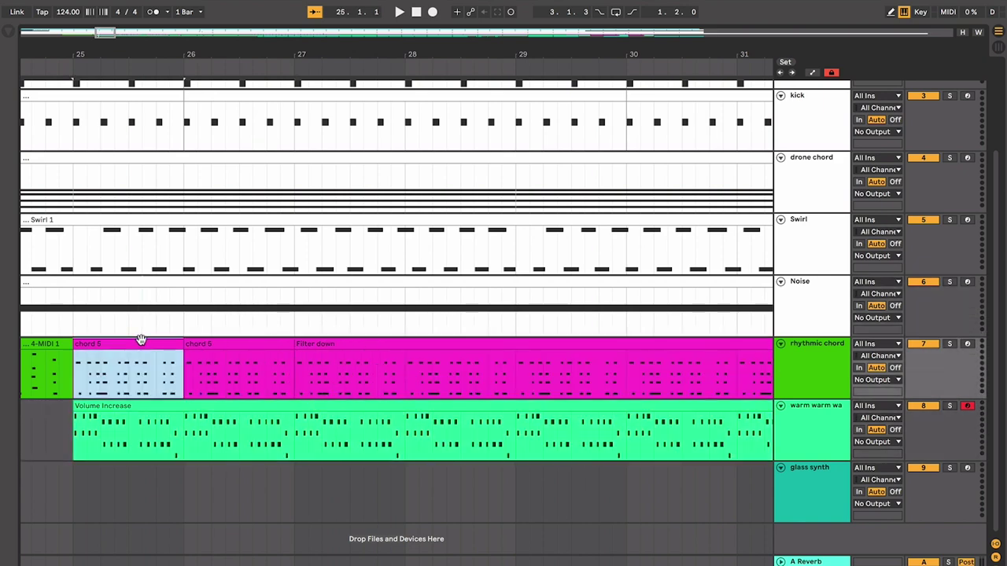
Compare the two neighbouring chord 5 clips at bars 25 and 26, selecting each in turn
click(246, 403)
click(252, 340)
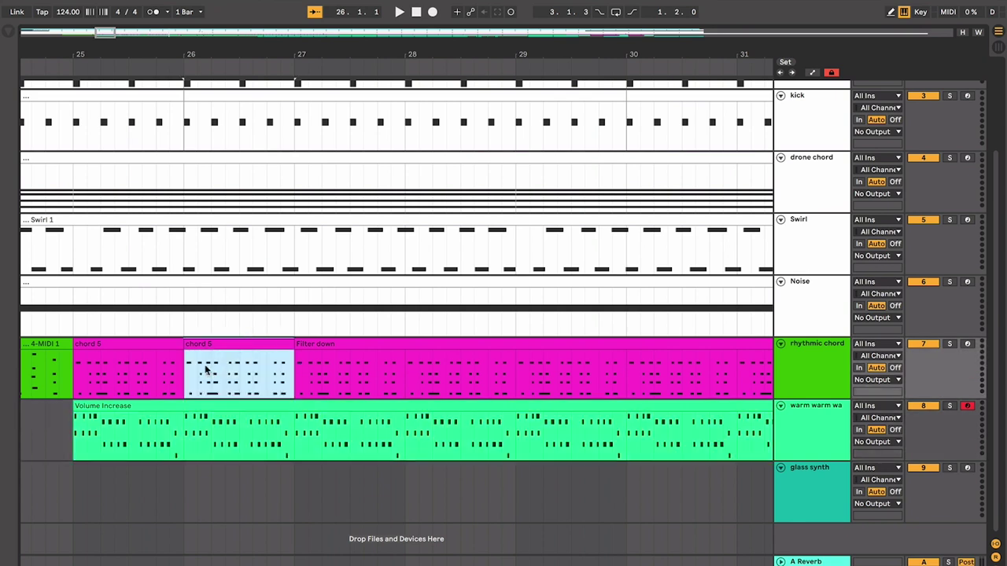
click(146, 343)
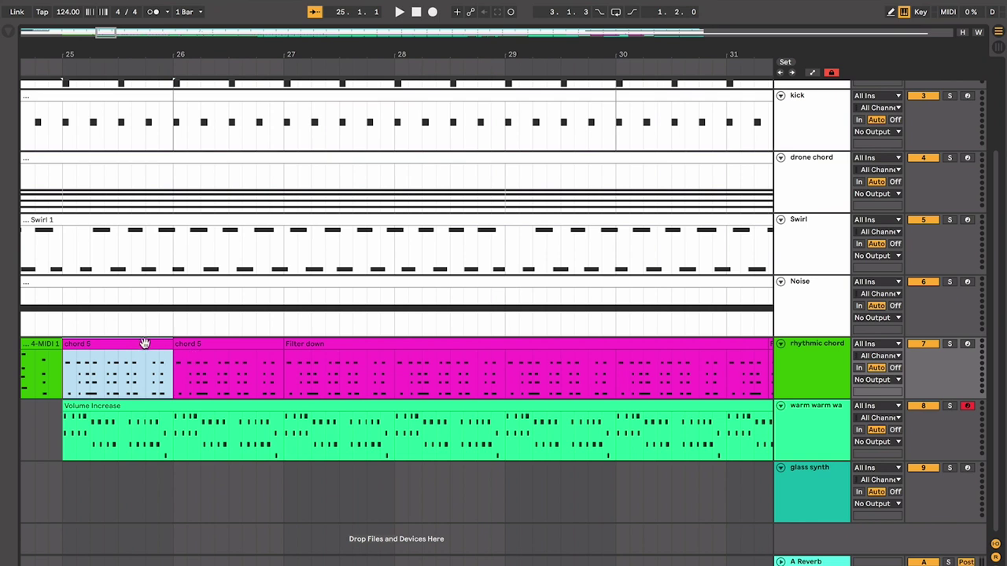
click(184, 345)
click(133, 342)
click(248, 340)
click(145, 352)
Listen to the rhythmic chord part from bar 25, move playback to the Filter down clip at bar 27, and stop
key(space)
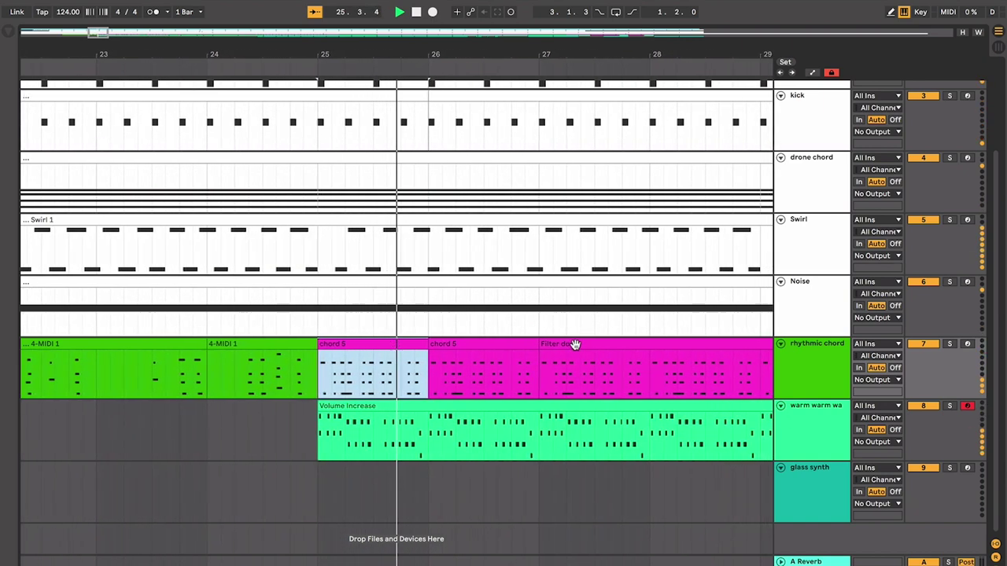
click(573, 344)
click(482, 379)
key(plus)
key(plus)
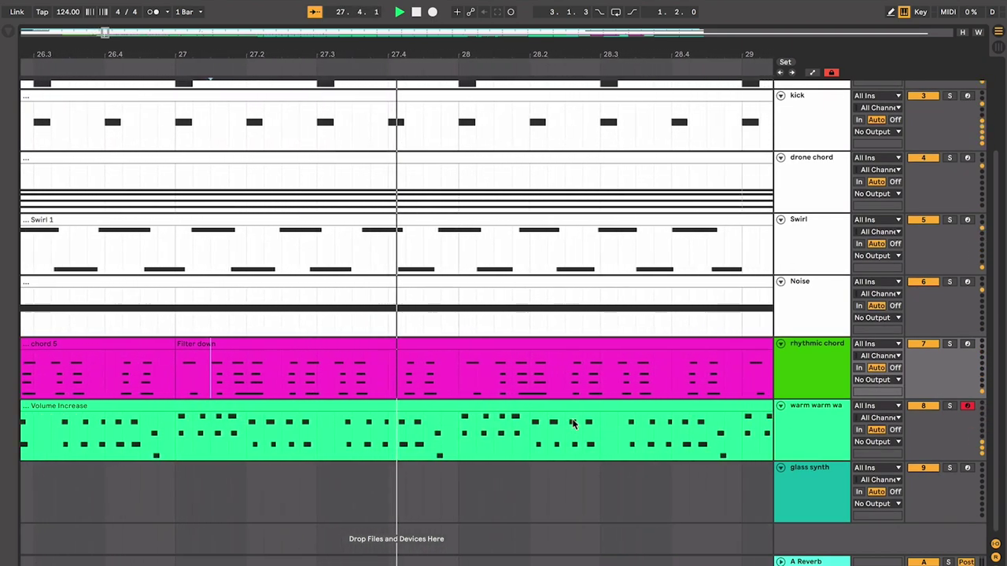
key(minus)
key(minus)
key(minus)
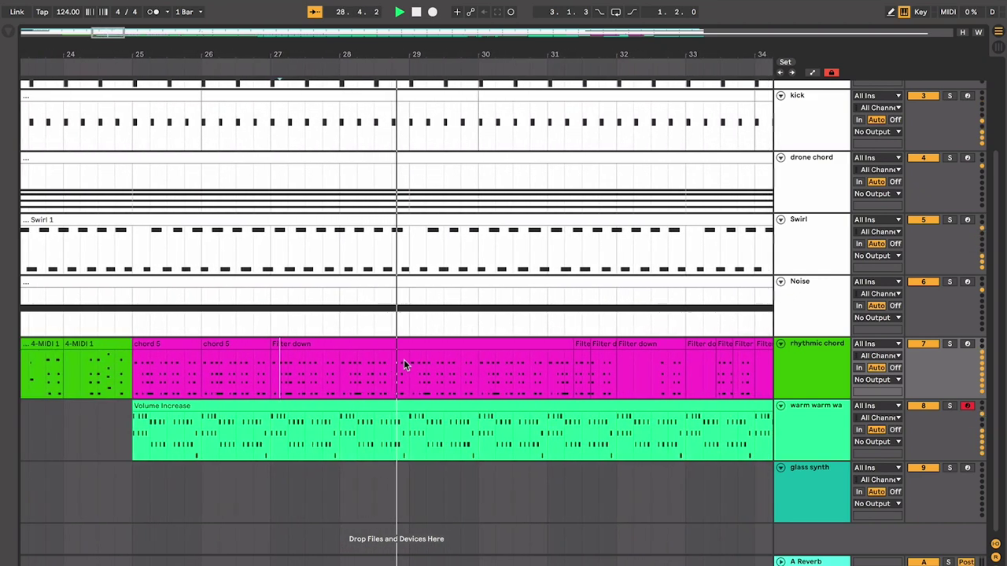
key(space)
Mark a stretch of the long Filter down clip from bar 28.3 and of the warm track's Volume Increase clip up to bar 31.3
drag(331, 366, 393, 369)
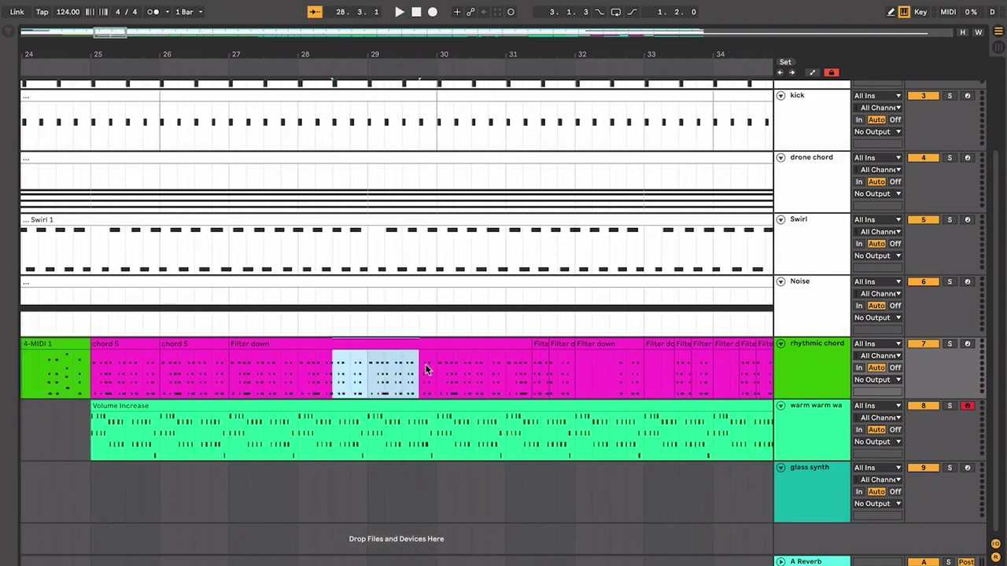
click(409, 383)
scroll(409, 383, right, 3)
drag(145, 444, 438, 446)
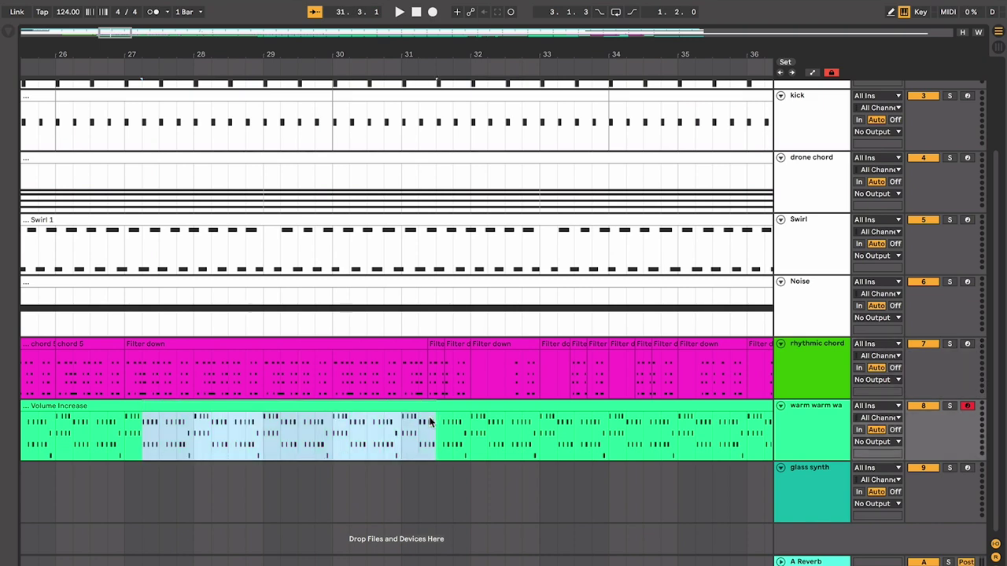
Examine the rhythmic chord track's Filter down clips from the long one at bar 27 through the shorter ones up to bar 38
scroll(393, 393, right, 3)
scroll(328, 375, up, 1)
click(328, 375)
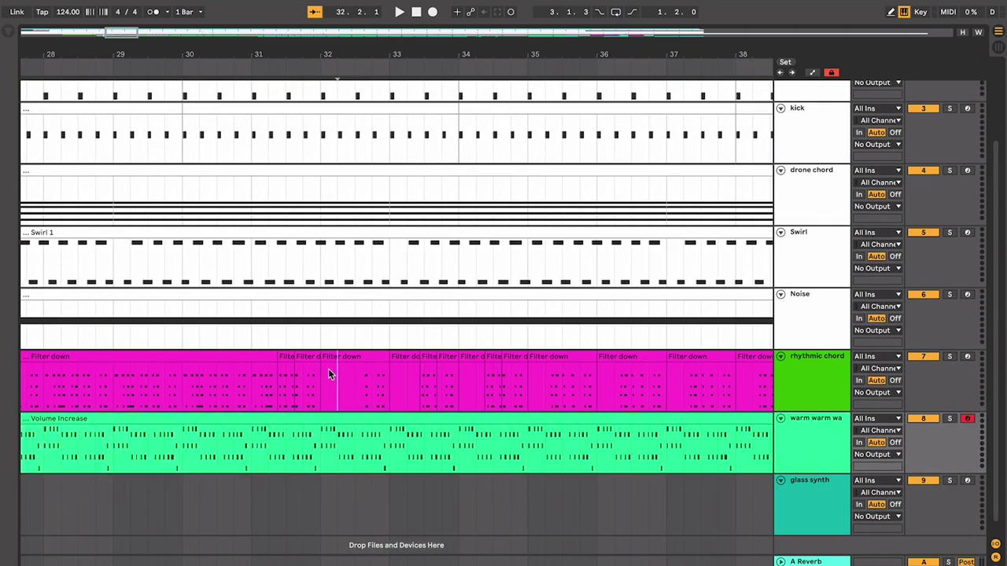
click(220, 367)
scroll(264, 369, left, 2)
scroll(325, 373, right, 4)
scroll(325, 372, up, 1)
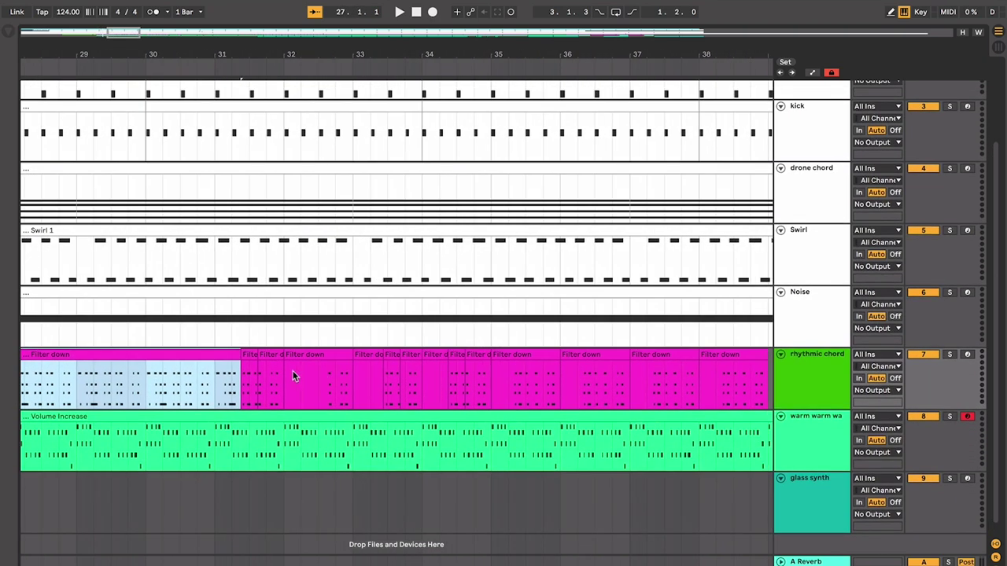
click(284, 376)
click(382, 391)
click(463, 387)
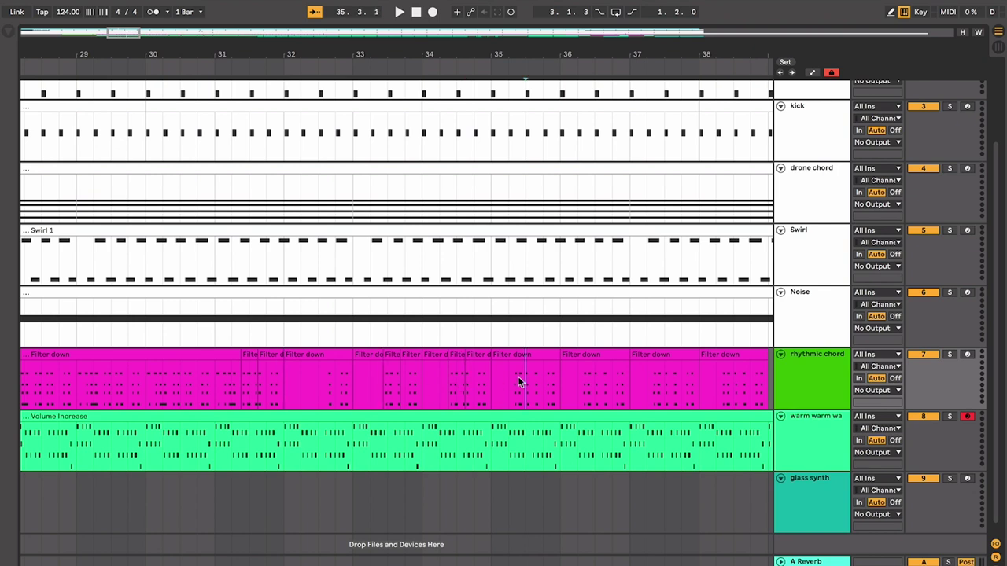
Listen to the rhythmic chord's shorter Filter down clips around bars 32 to 34
click(383, 393)
scroll(387, 395, left, 2)
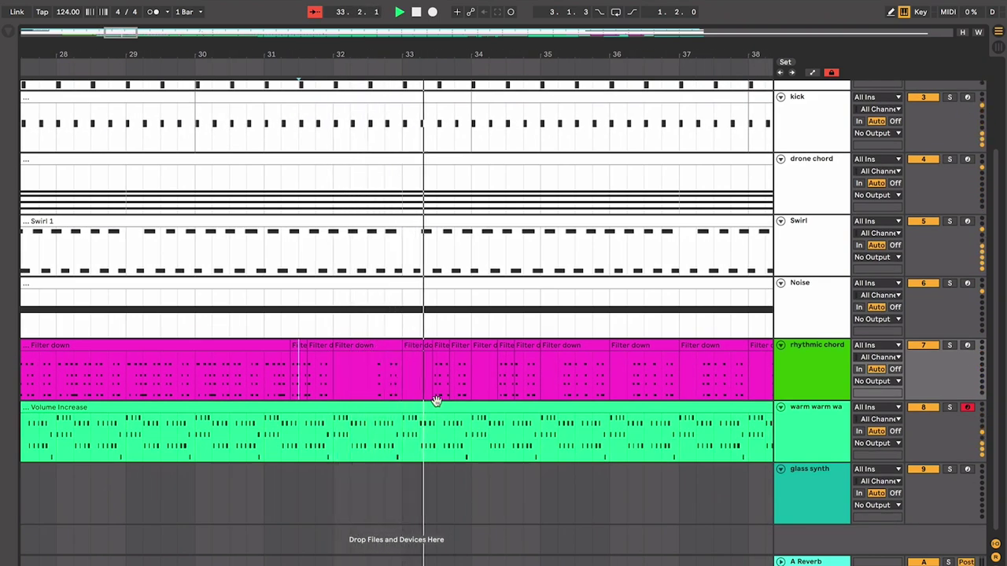
scroll(436, 401, right, 8)
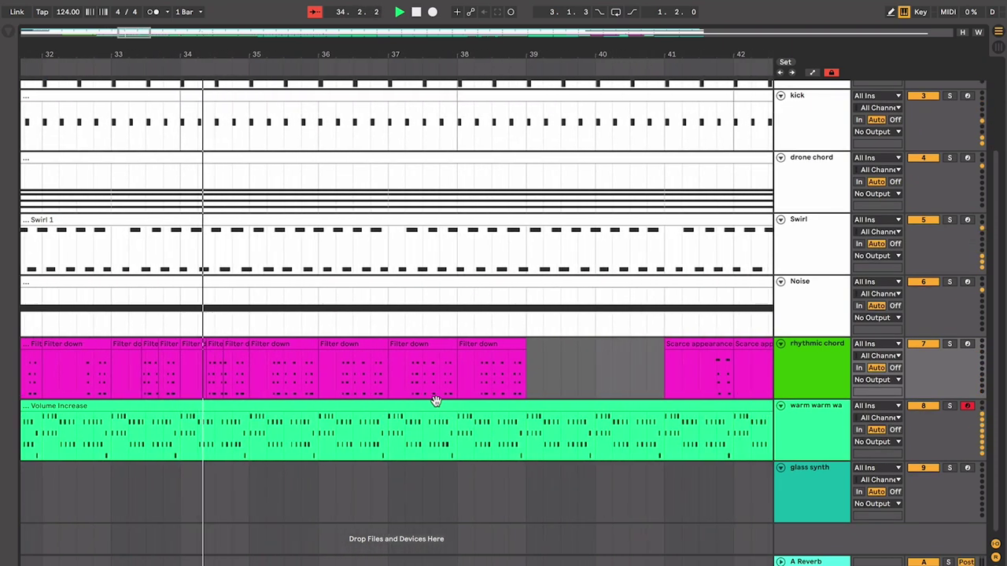
Play from the end of the Filter down clips at bar 39 through the gap into the Scarce appearances clips
click(521, 358)
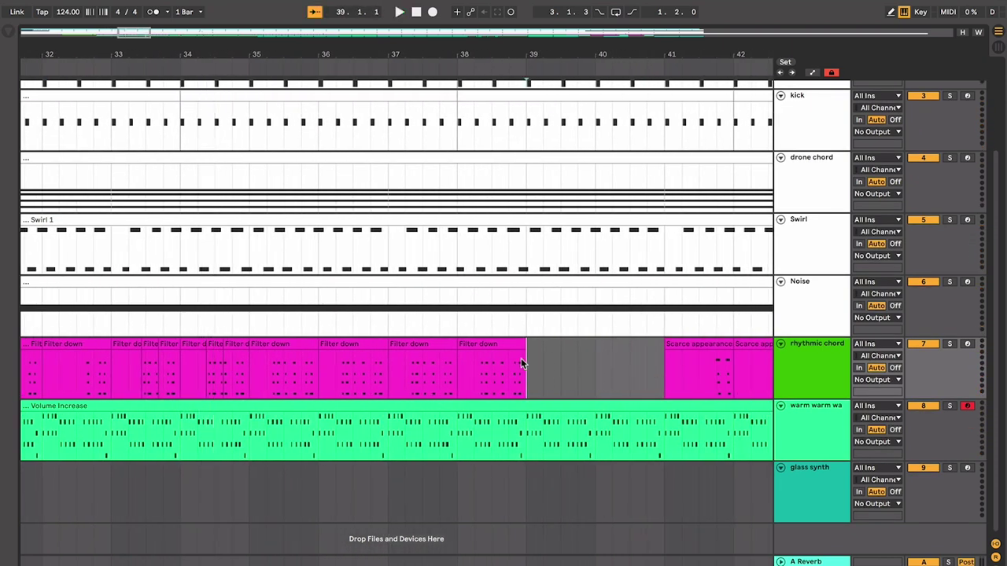
key(space)
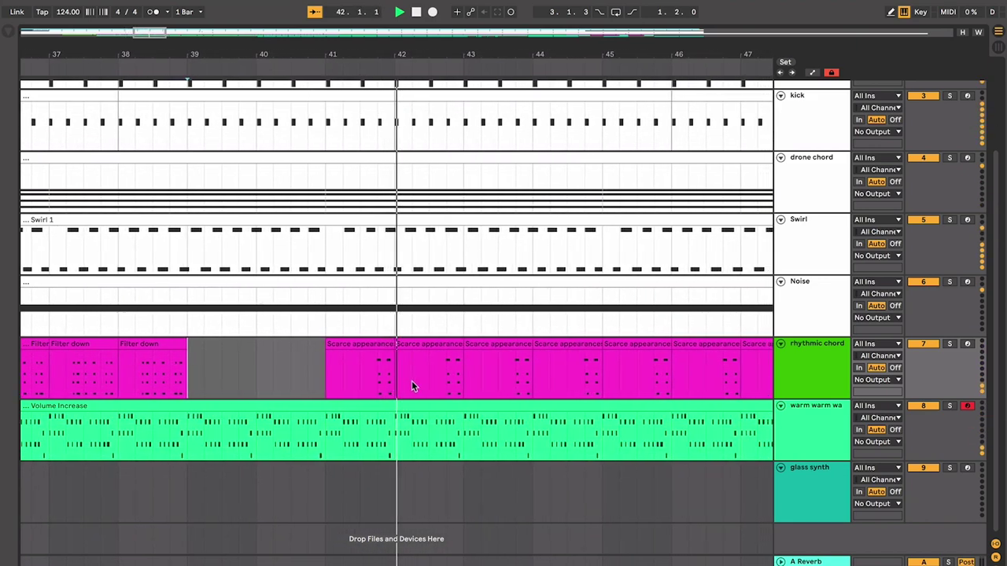
scroll(453, 366, up, 8)
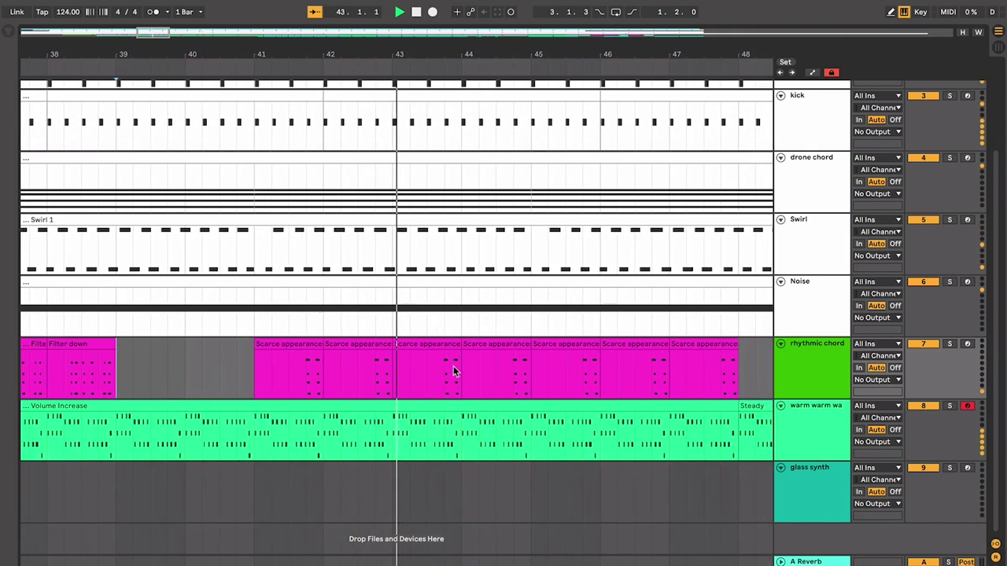
Select the Scarce appearances clip at bar 43, play from within it, and stop at bar 46
click(330, 343)
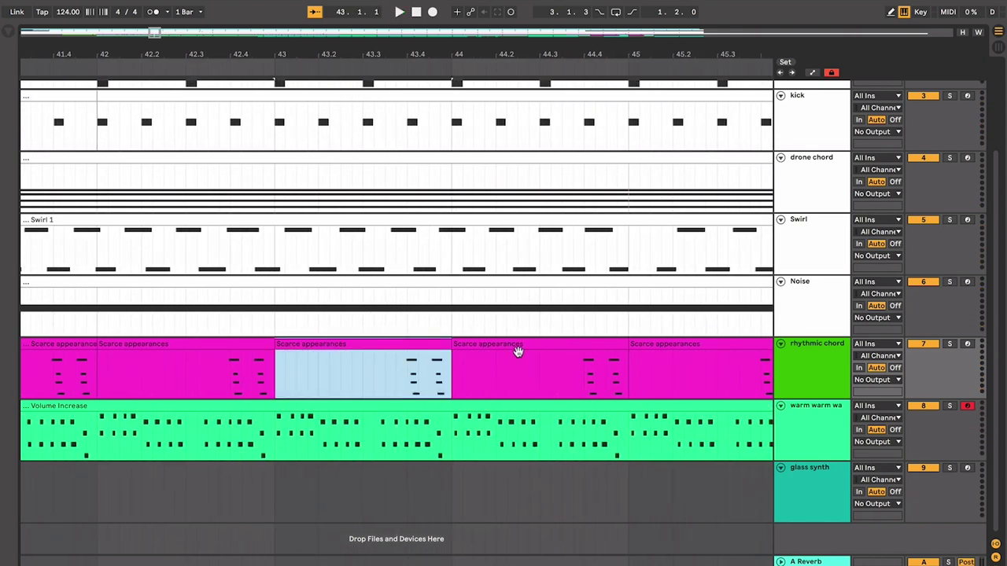
click(398, 382)
scroll(472, 409, down, 10)
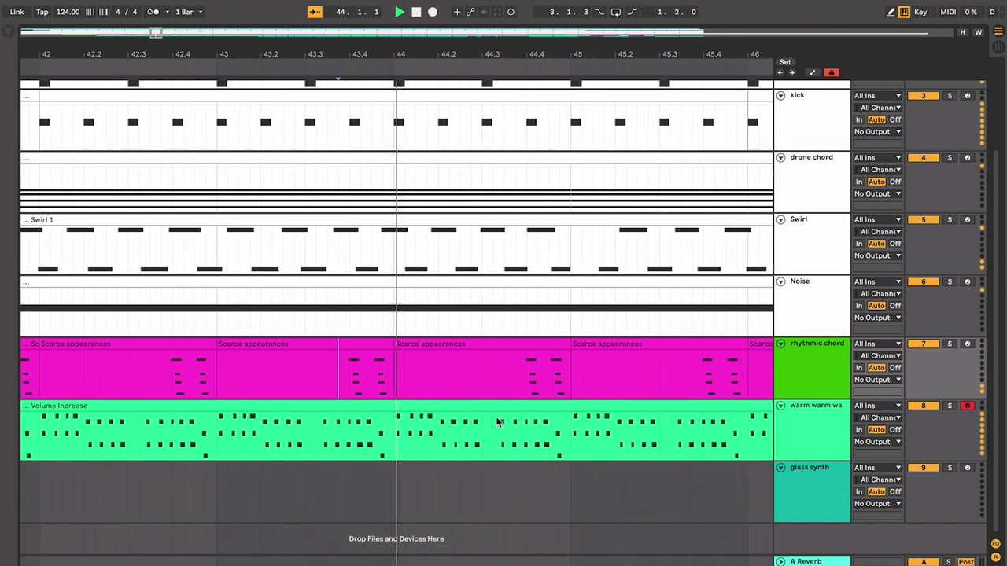
scroll(484, 417, down, 5)
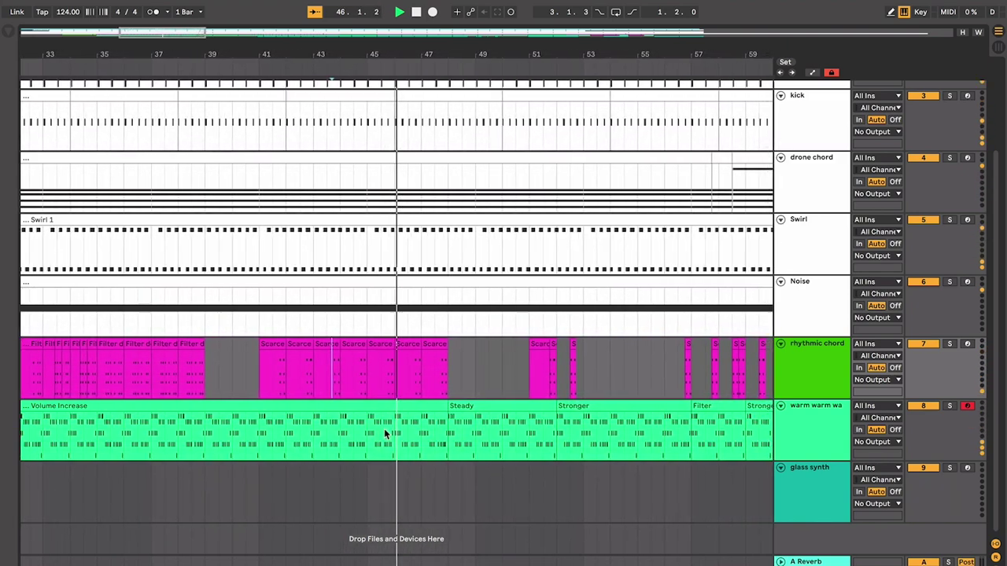
key(space)
Mark bars 46 to 48 of the warm track's Volume Increase clip and examine the sparse rhythmic chord clips from bar 48 to 68
drag(371, 428, 425, 433)
scroll(426, 431, right, 5)
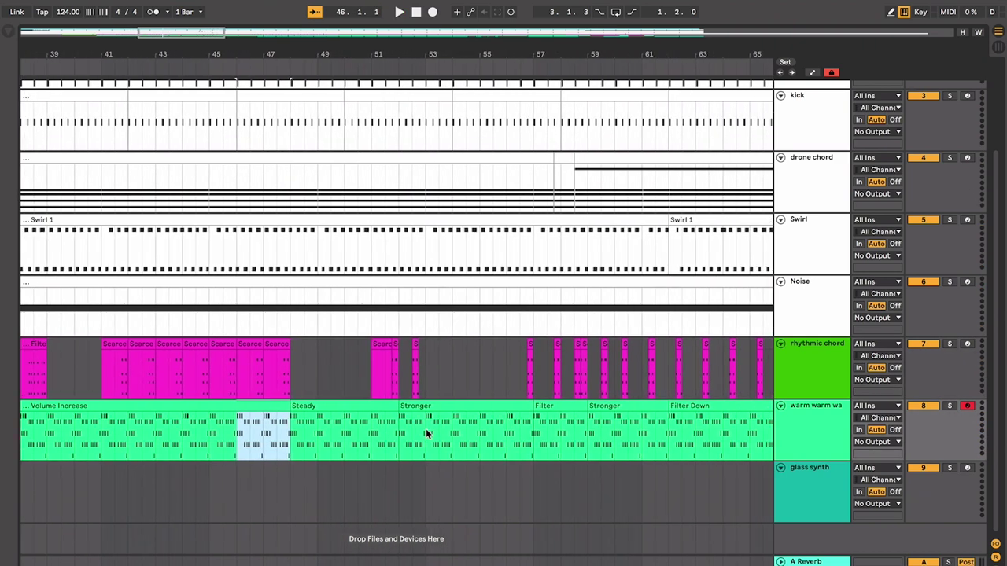
click(297, 378)
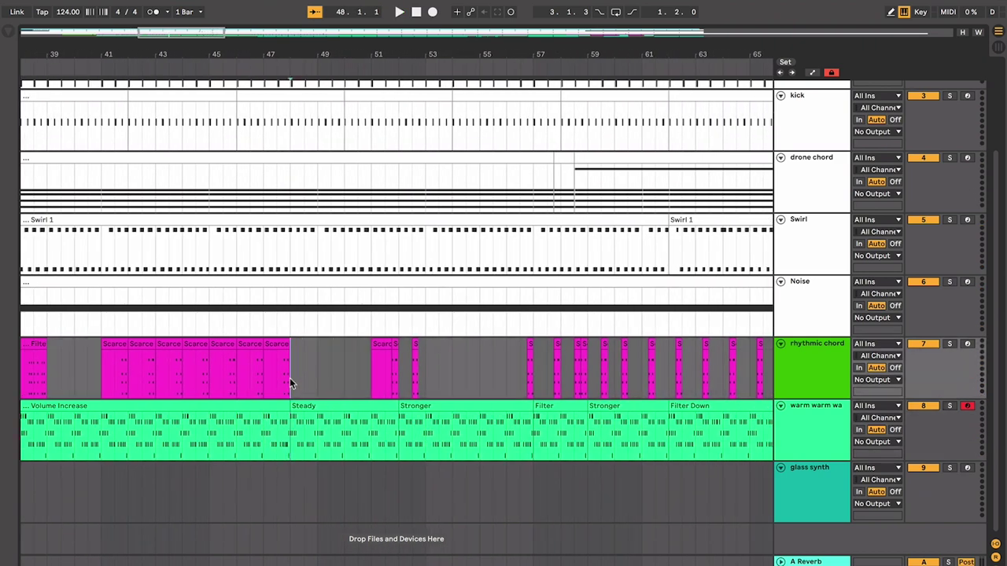
scroll(291, 379, right, 2)
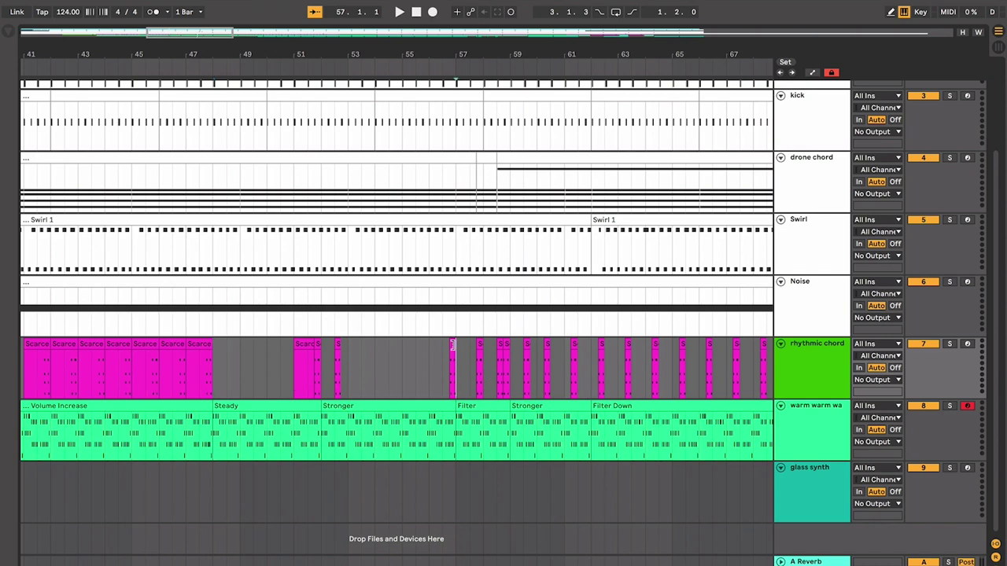
click(454, 348)
scroll(455, 348, right, 3)
scroll(515, 348, right, 7)
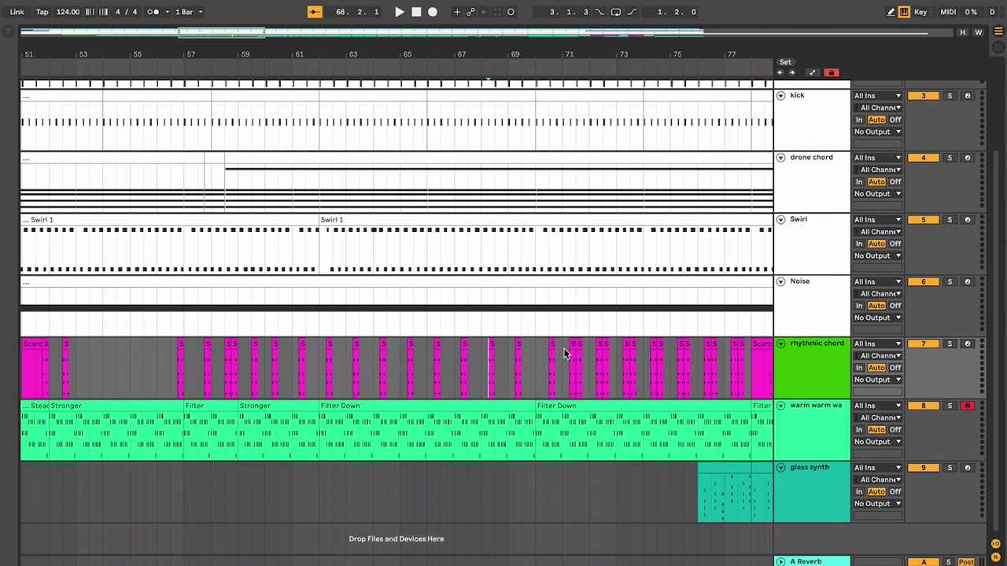
Compare the warm track's clips from Steady to the Filter Down clip at bar 70, and select the glass synth's first clip at bar 76
click(383, 425)
scroll(385, 425, left, 8)
click(260, 422)
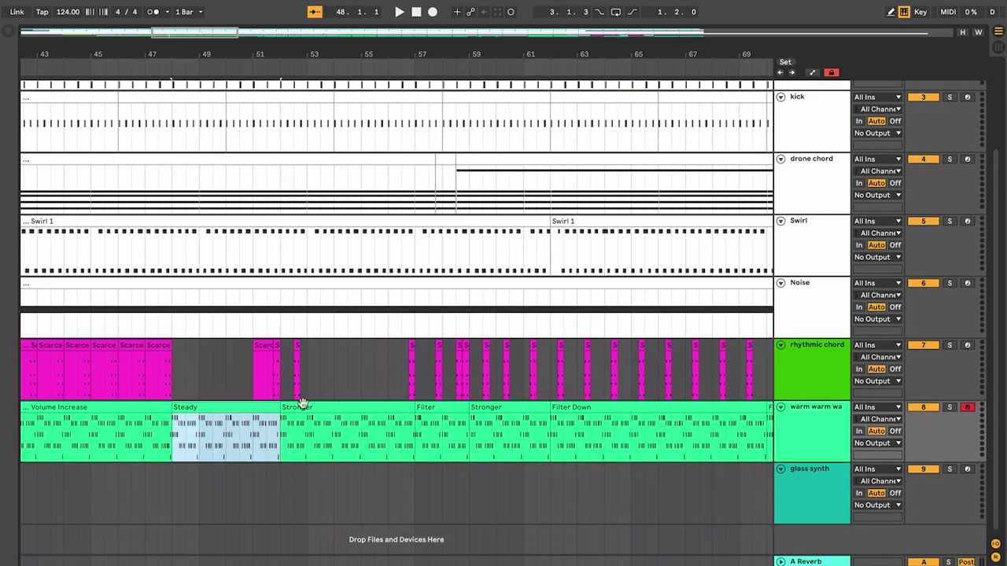
click(346, 422)
click(516, 419)
scroll(516, 419, right, 8)
click(515, 419)
click(631, 421)
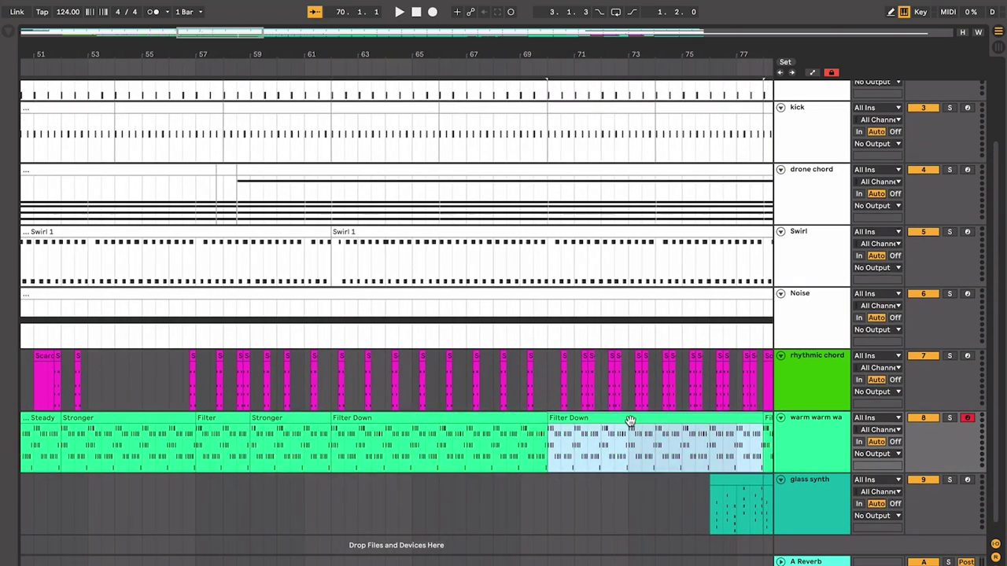
scroll(640, 454, right, 3)
click(647, 491)
Listen from bar 48, where the rhythmic chord drops out under the Steady clip, and stop at bar 51
scroll(646, 492, left, 10)
scroll(622, 487, left, 2)
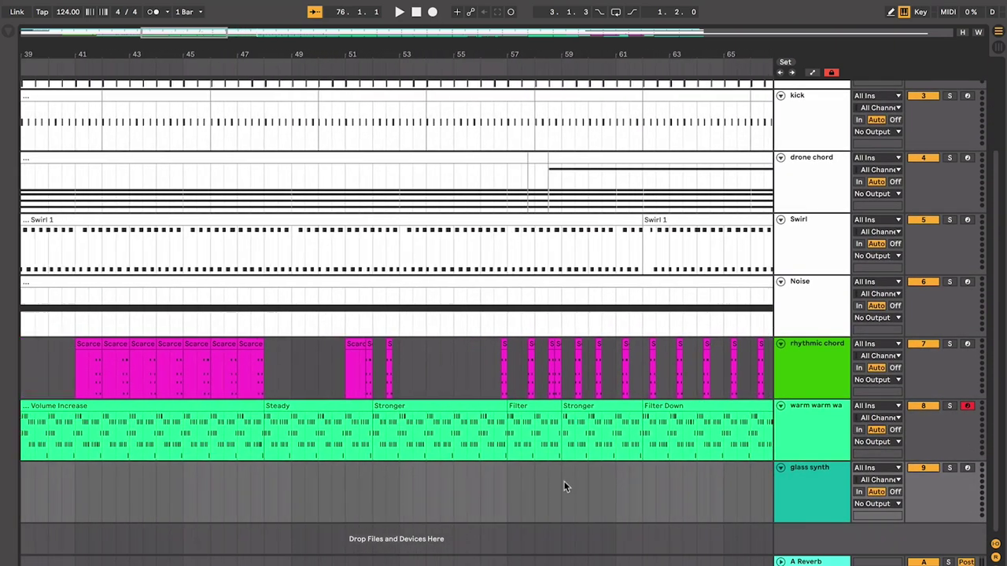
scroll(564, 481, up, 3)
click(286, 393)
scroll(287, 391, up, 4)
key(space)
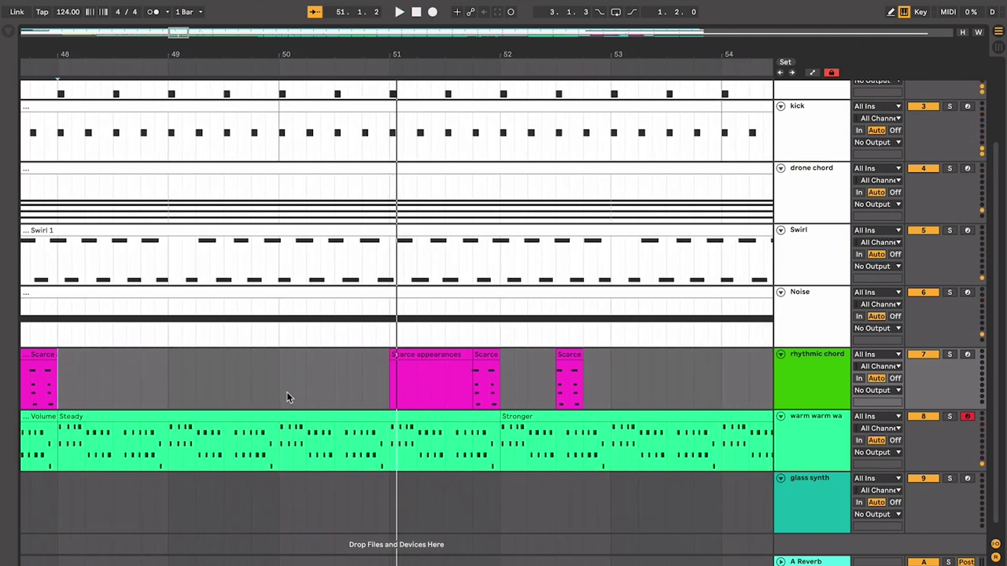
key(space)
Play from the Scarce appearances clip at bar 51 through the isolated rhythmic chord clips to bar 62
click(401, 383)
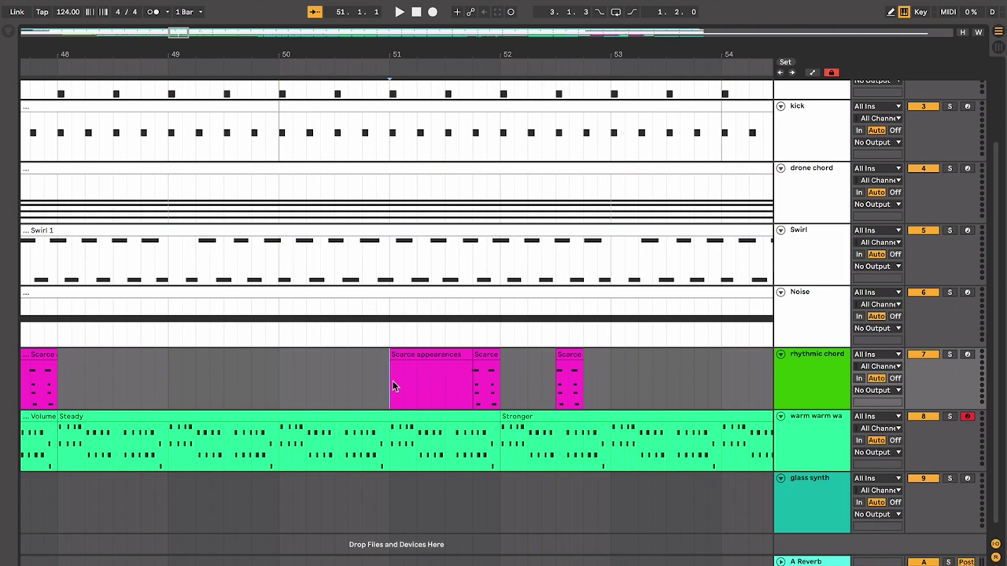
key(space)
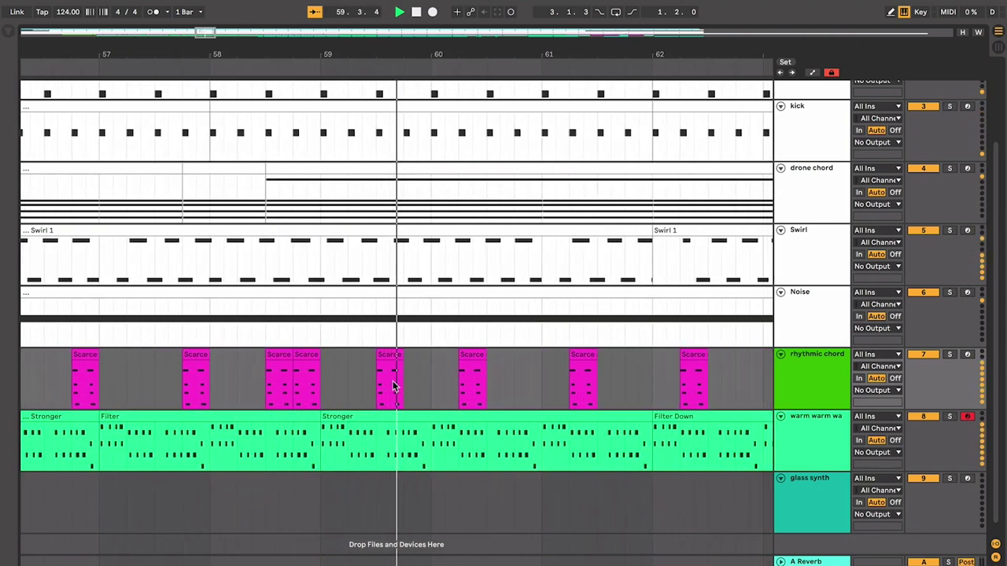
scroll(392, 381, down, 6)
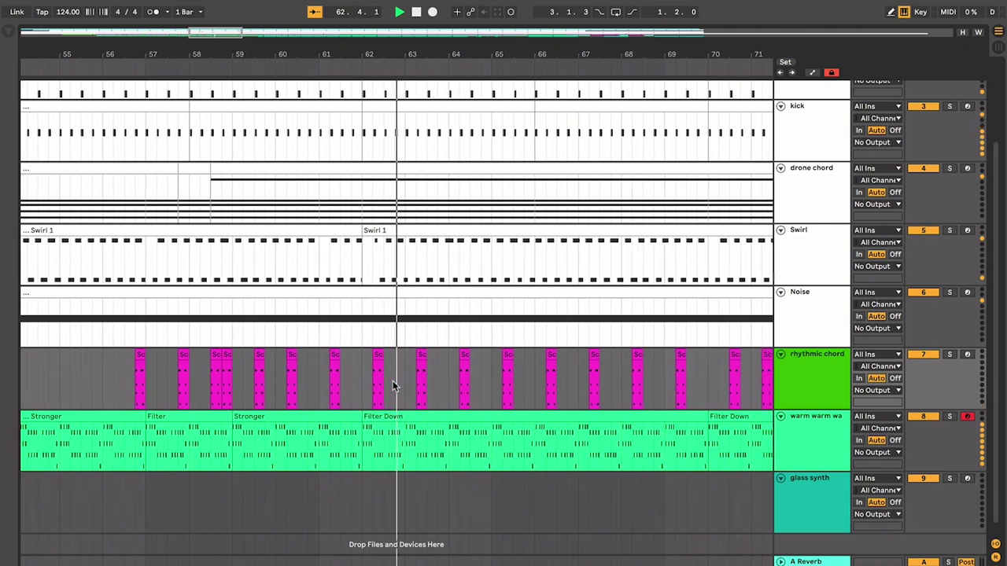
Select the drone chord's short clip between bars 57.4 and 58.3, and listen to the passage around its added note up to bar 68
click(174, 185)
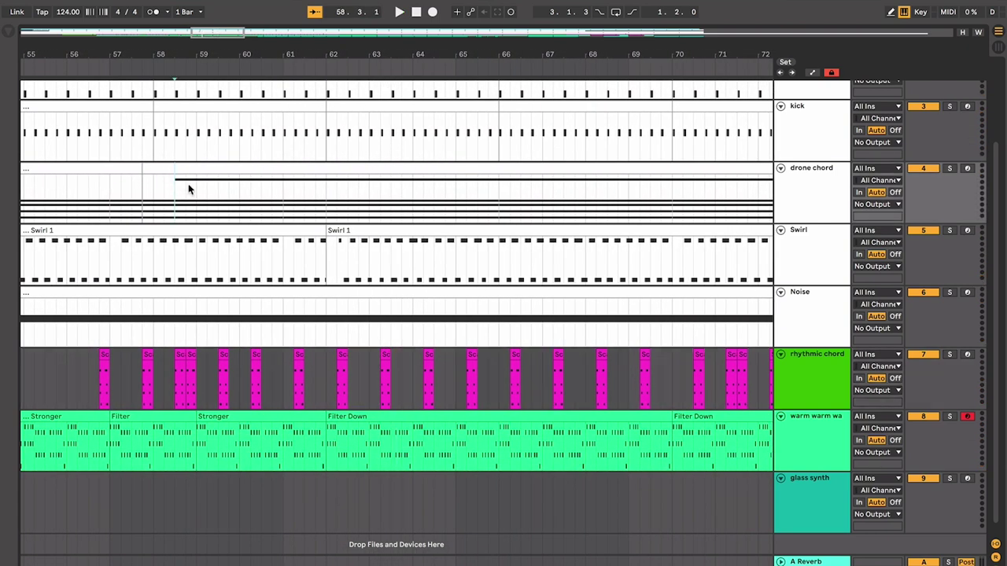
click(209, 173)
click(146, 201)
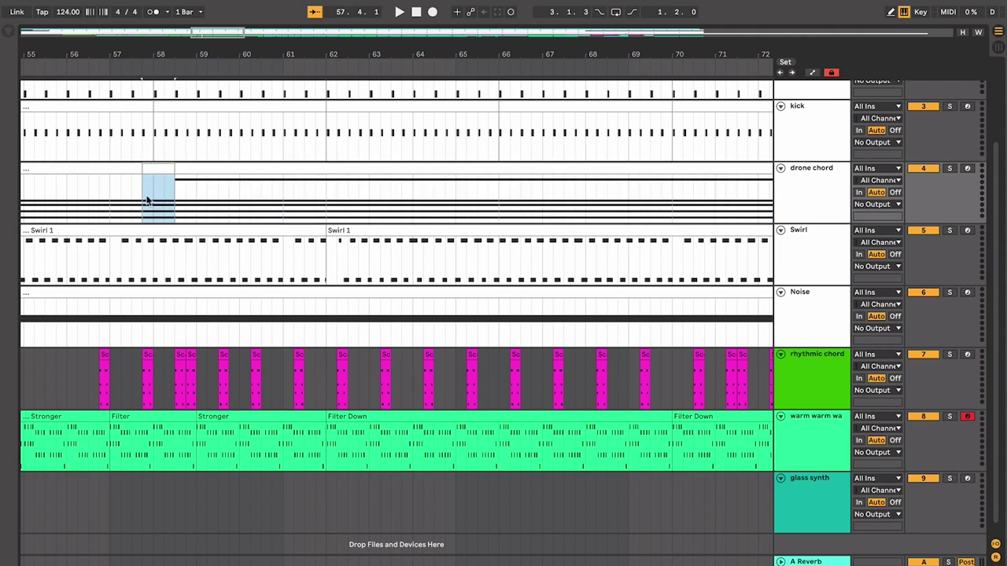
key(space)
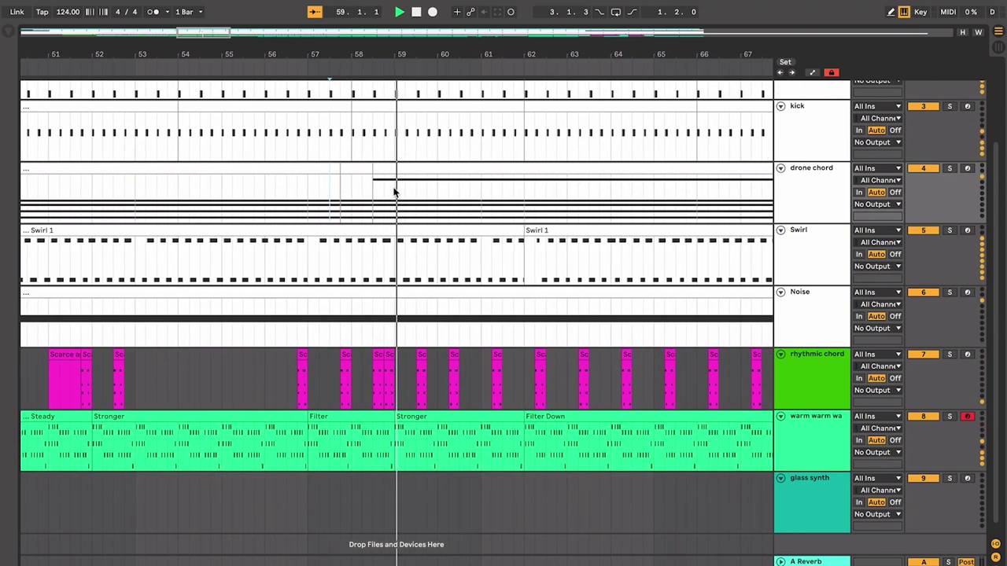
key(space)
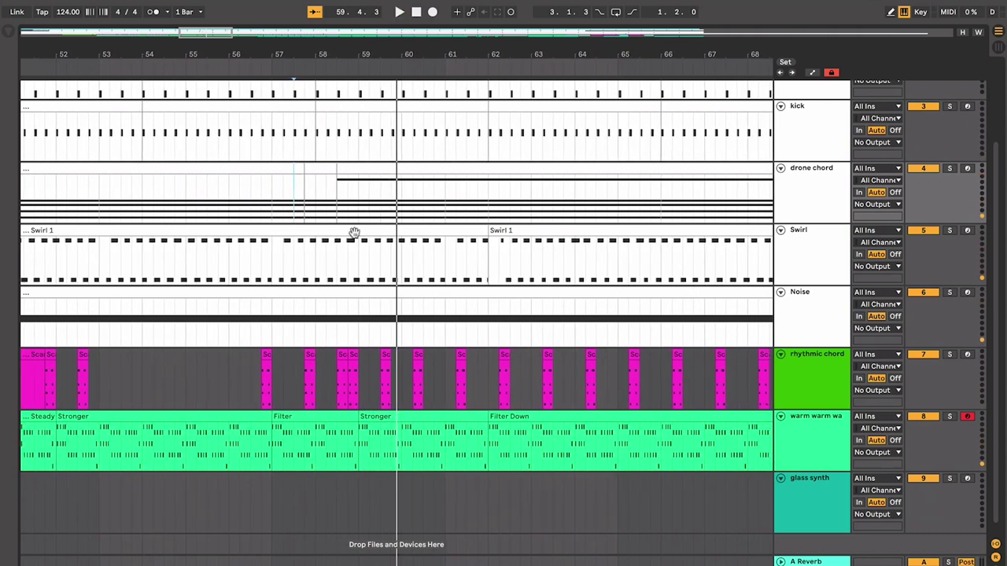
key(space)
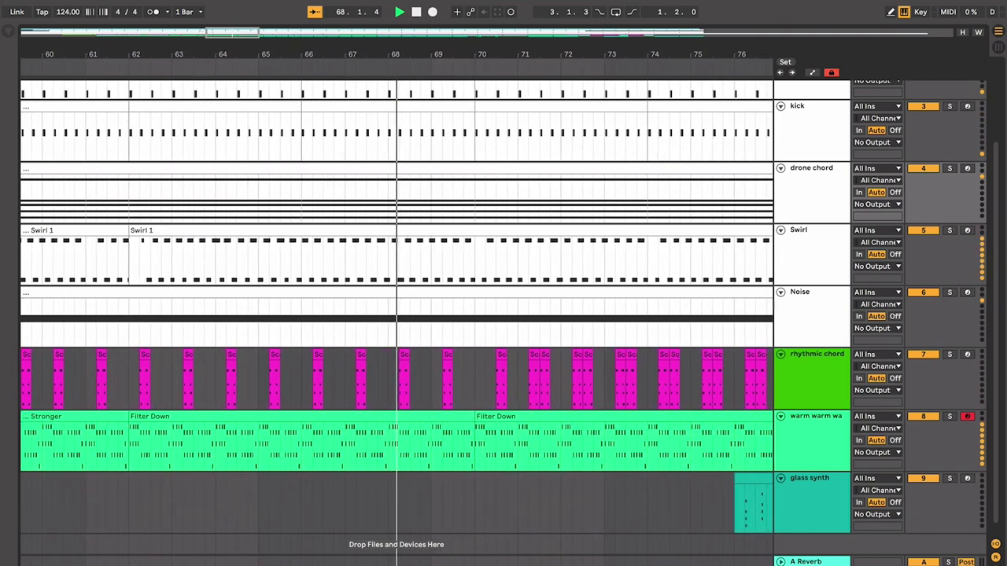
Listen from the warm track's second Filter Down clip through the glass synth's entry to the Bring it back in clip at bar 119
click(540, 438)
scroll(540, 442, up, 10)
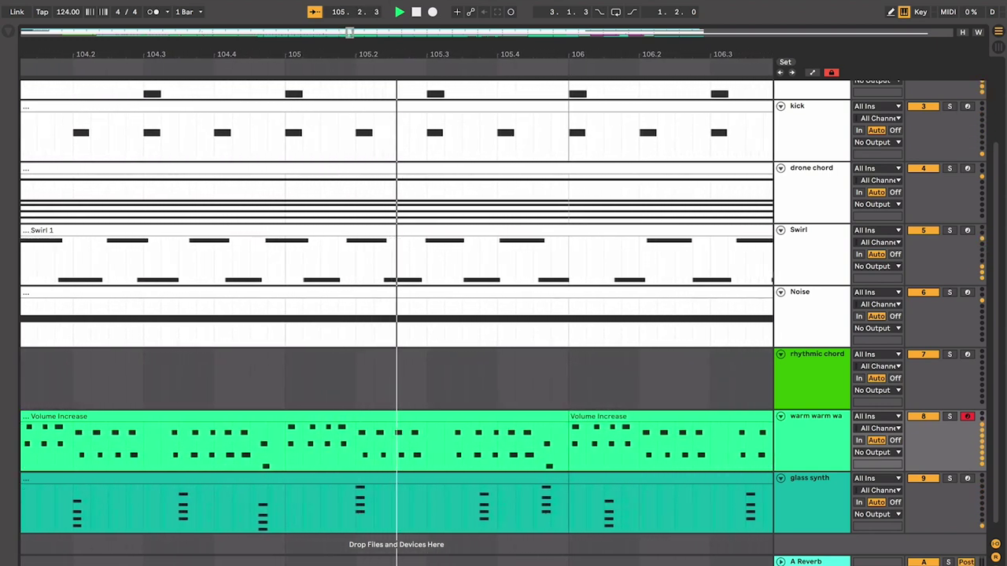
key(minus)
key(minus)
key(minus)
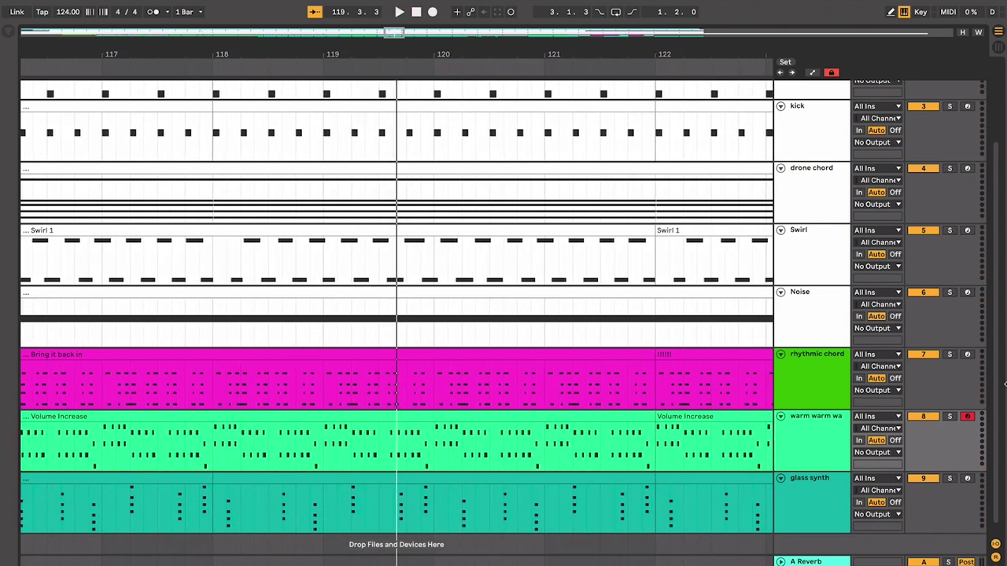
Survey the tracks from about bar 65 to 169 and select the glass synth clip spanning bars 86 to 90
key(minus)
key(minus)
key(minus)
key(minus)
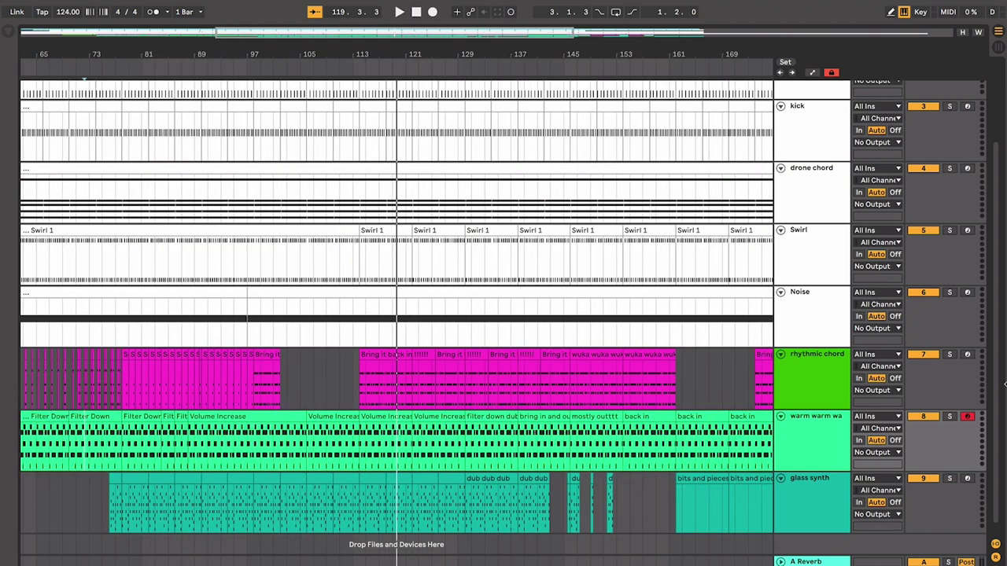
click(187, 367)
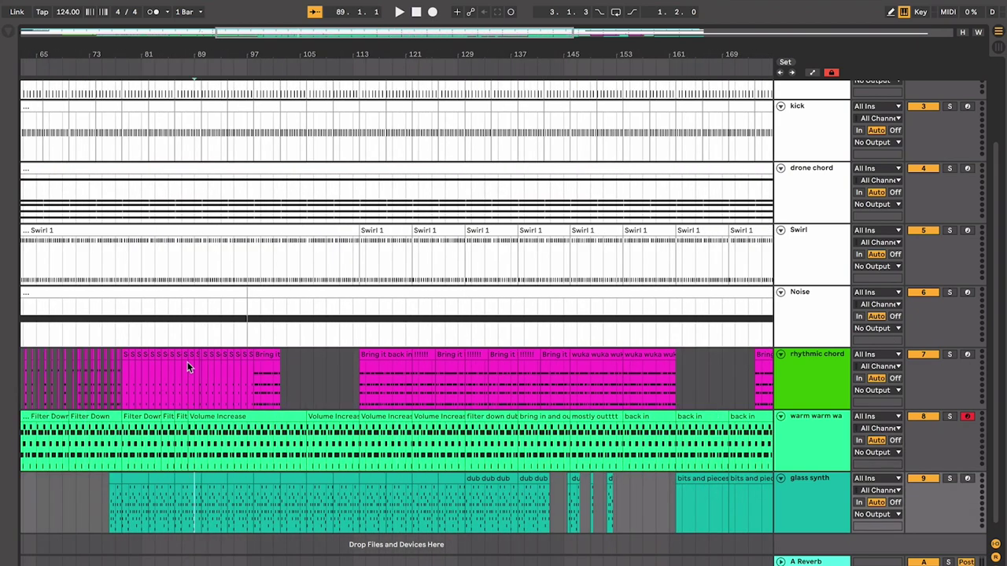
key(plus)
key(plus)
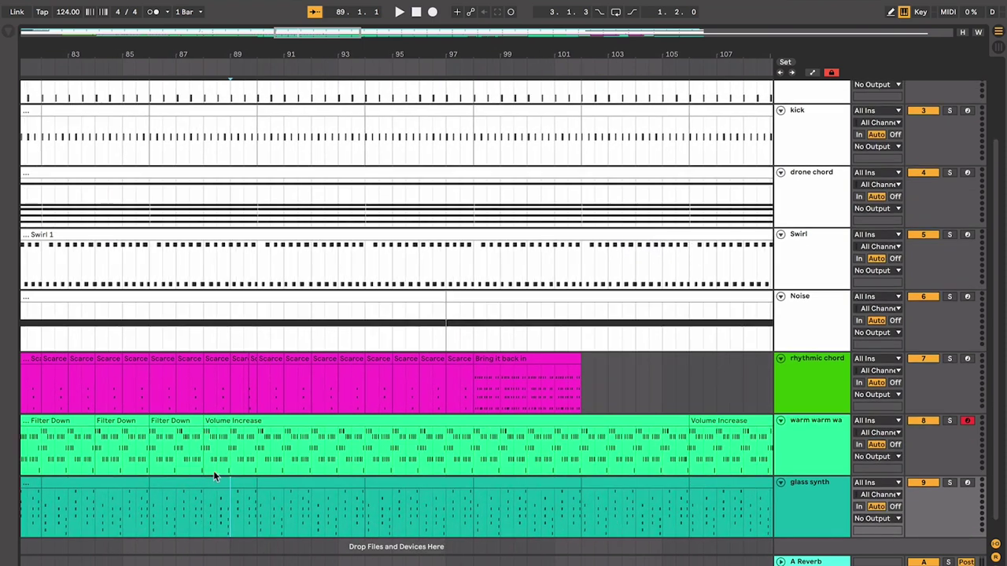
click(215, 481)
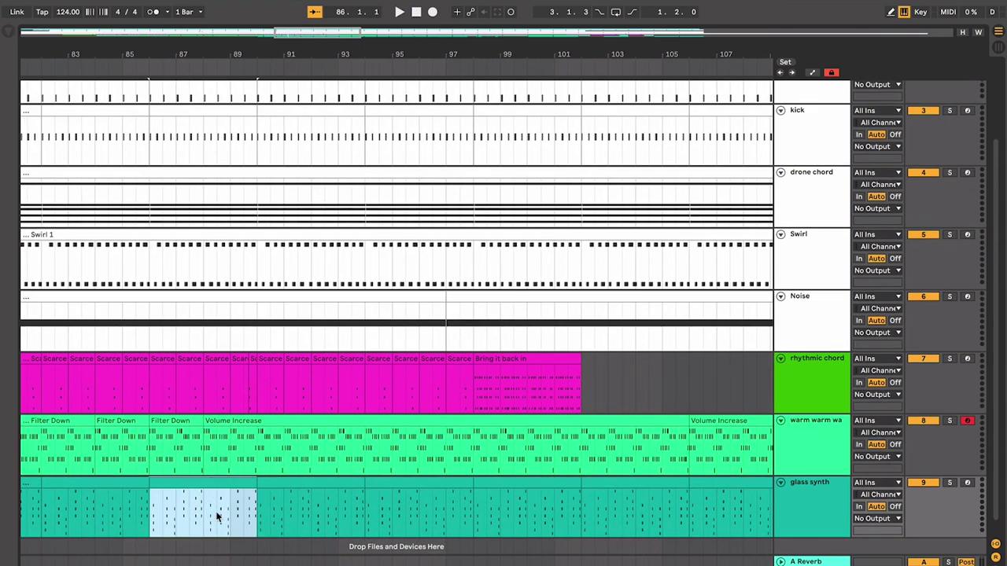
Examine the warm track's Volume Increase clip and the rhythmic chord's Scarce appearances clips from bar 86, selecting the one at bar 91
click(230, 435)
drag(270, 444, 155, 381)
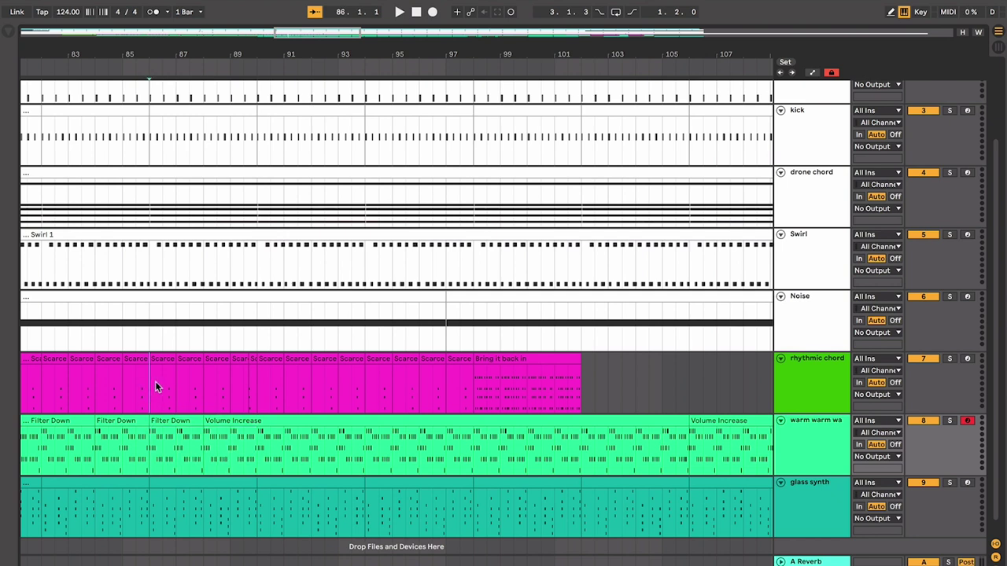
drag(233, 380, 250, 381)
click(296, 360)
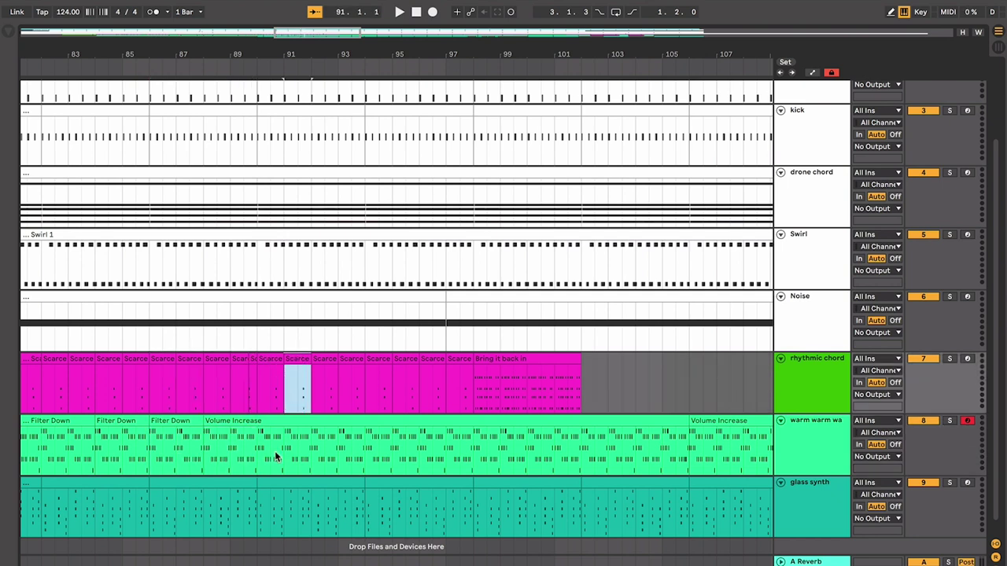
click(274, 453)
Compare the glass synth clips by selecting the ones at bars 86, 94 and 78 in turn
click(248, 480)
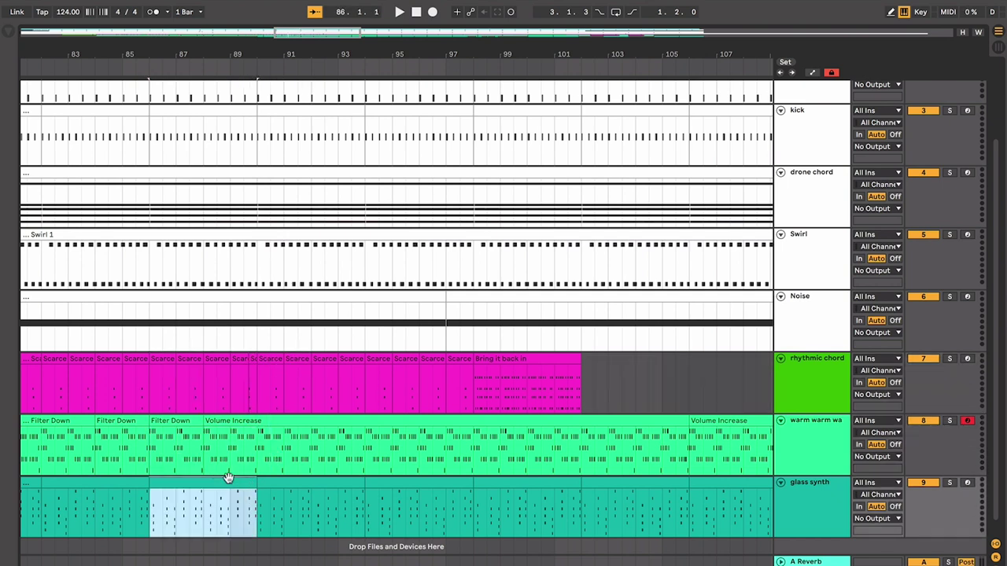
click(375, 483)
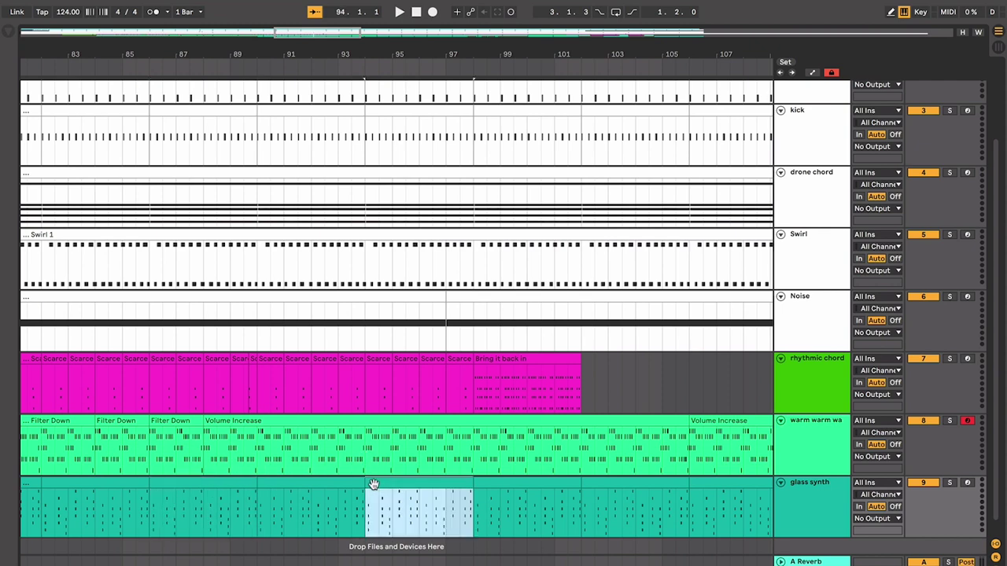
scroll(371, 483, left, 5)
click(232, 478)
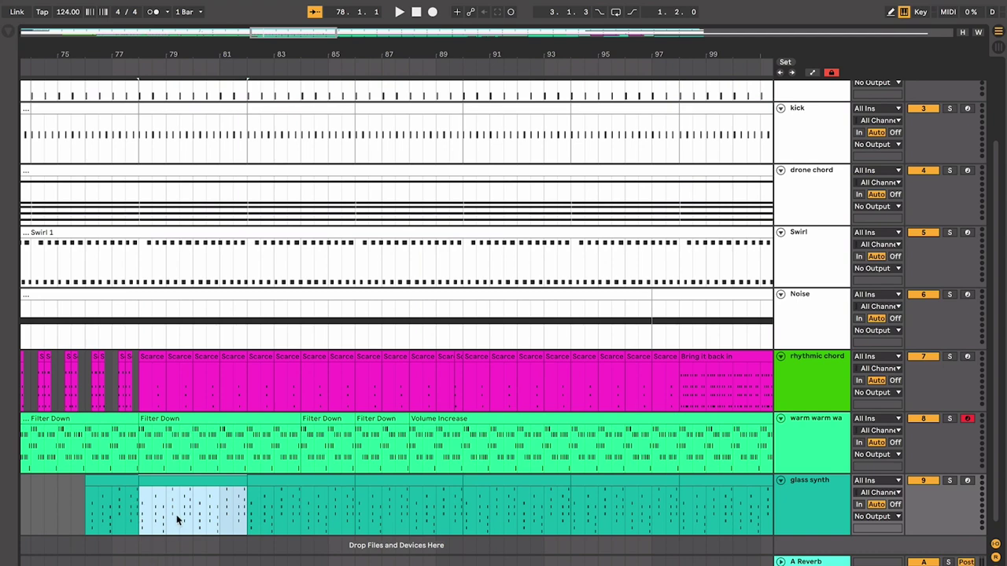
Compare the warm track's Filter Down clip at bar 78 with the rhythmic chord's Scarce clip at bar 93 by selecting each
click(179, 415)
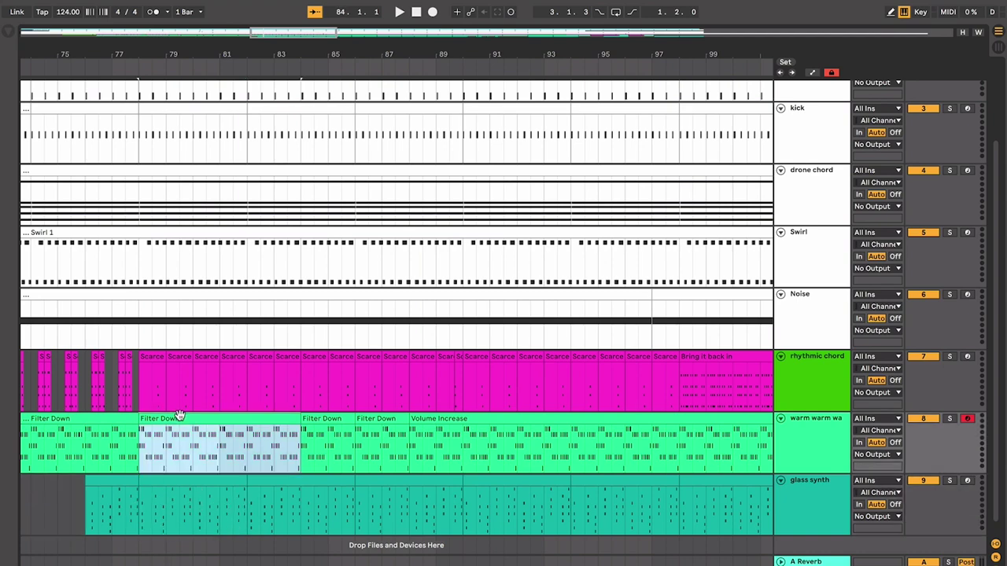
scroll(242, 437, right, 4)
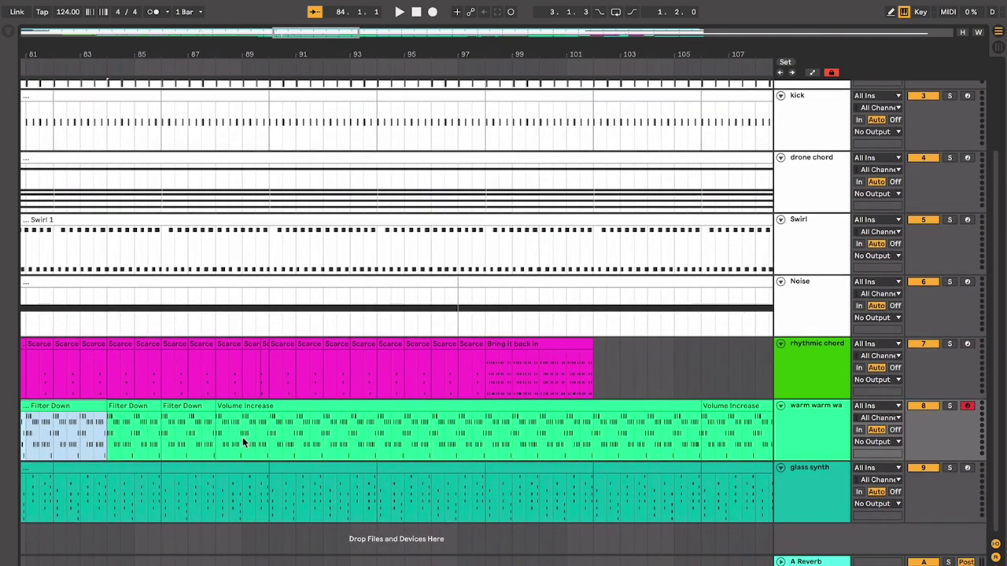
scroll(248, 417, right, 3)
click(317, 355)
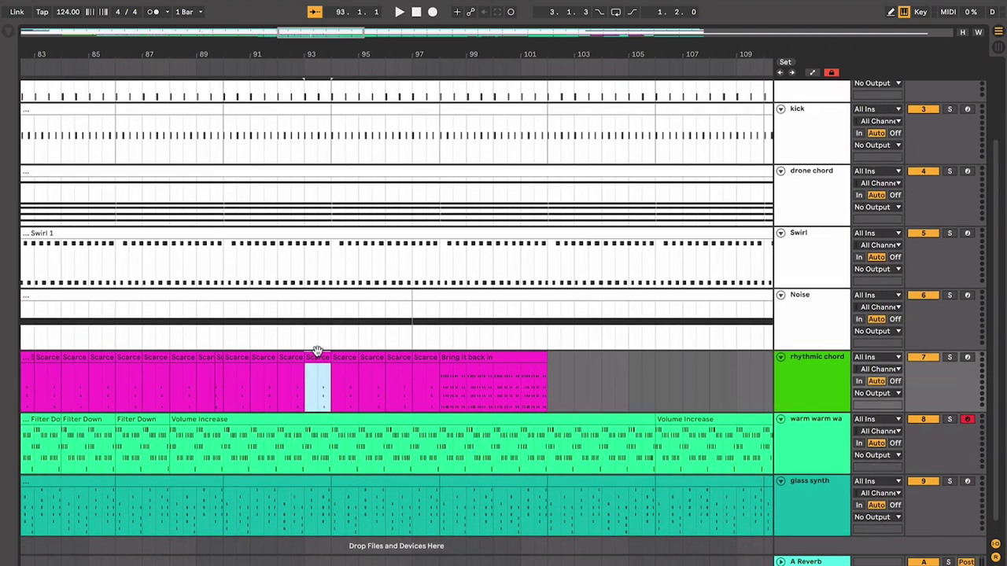
click(299, 454)
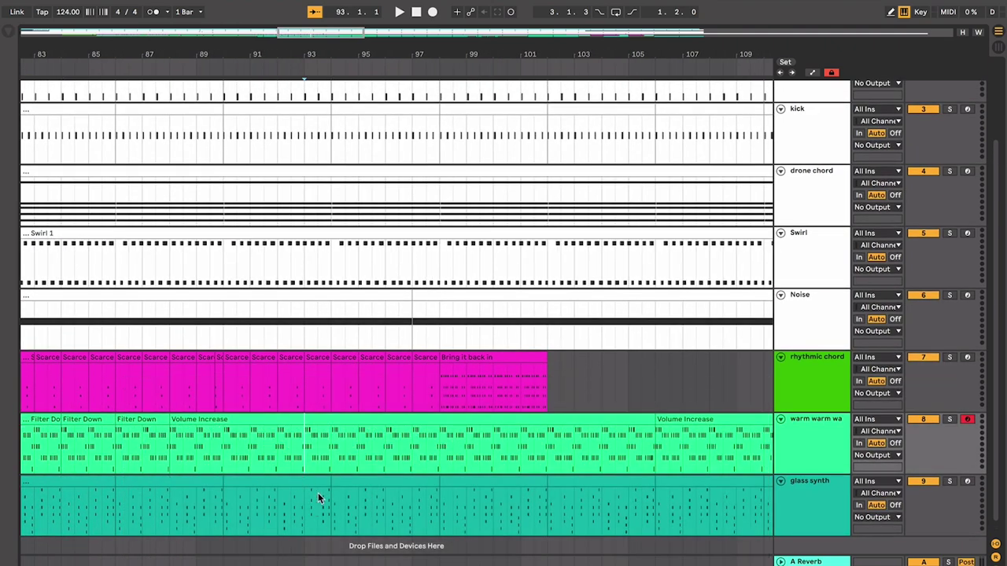
Select the glass synth clip at bar 94 and move the four-bar selection onto the warm track, back to start at 90.3
click(358, 481)
key(Up)
key(Left)
key(Left)
key(Left)
key(Left)
key(Left)
key(Left)
key(Left)
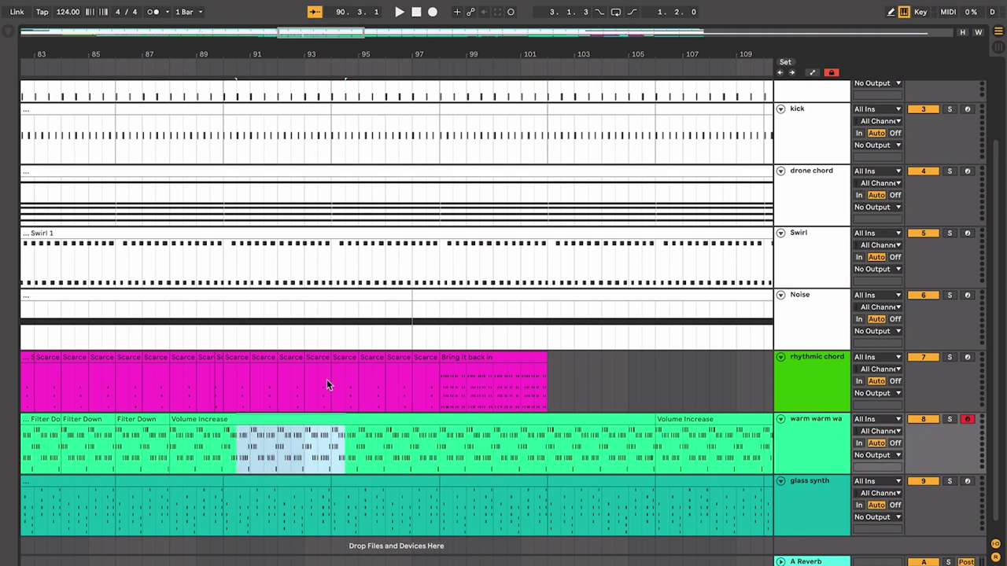
Highlight successive spans between bars 89 and 106 on the rhythmic chord, the warm track and the tracks above them to compare the layers
drag(349, 383, 471, 383)
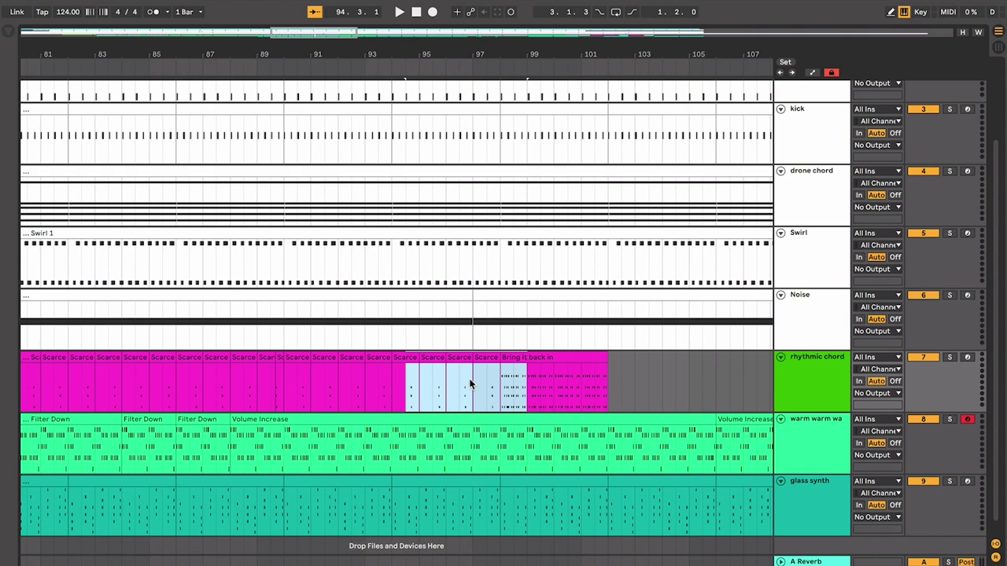
click(469, 385)
drag(466, 381, 286, 464)
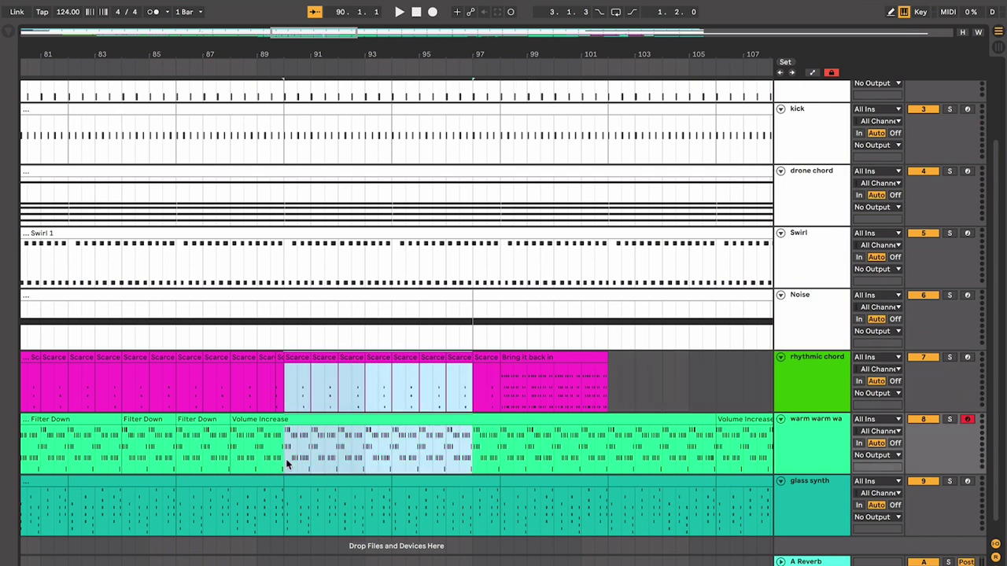
click(338, 470)
scroll(342, 465, up, 1)
drag(272, 364, 704, 101)
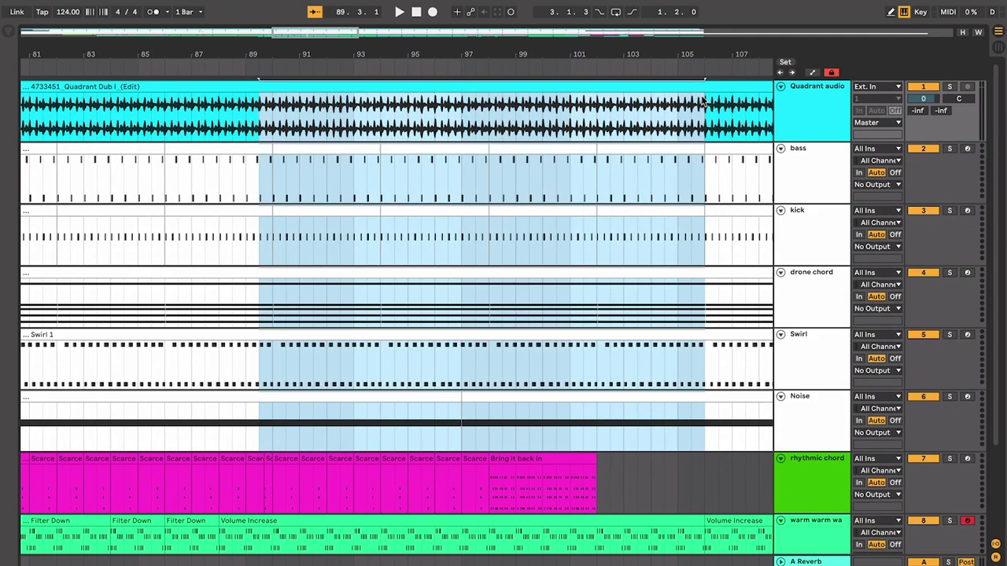
Select in turn the rhythmic chord's Scarce clip at bar 95, the warm track's Volume Increase clip below it and the glass synth clip at bar 94
scroll(535, 273, down, 2)
scroll(536, 273, left, 1)
click(479, 344)
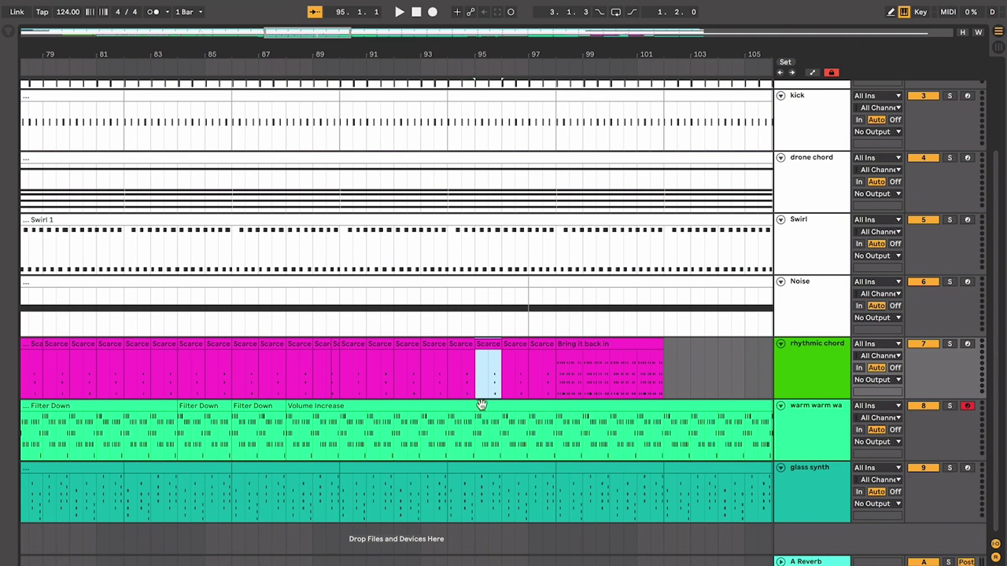
click(479, 406)
click(485, 480)
scroll(488, 470, right, 4)
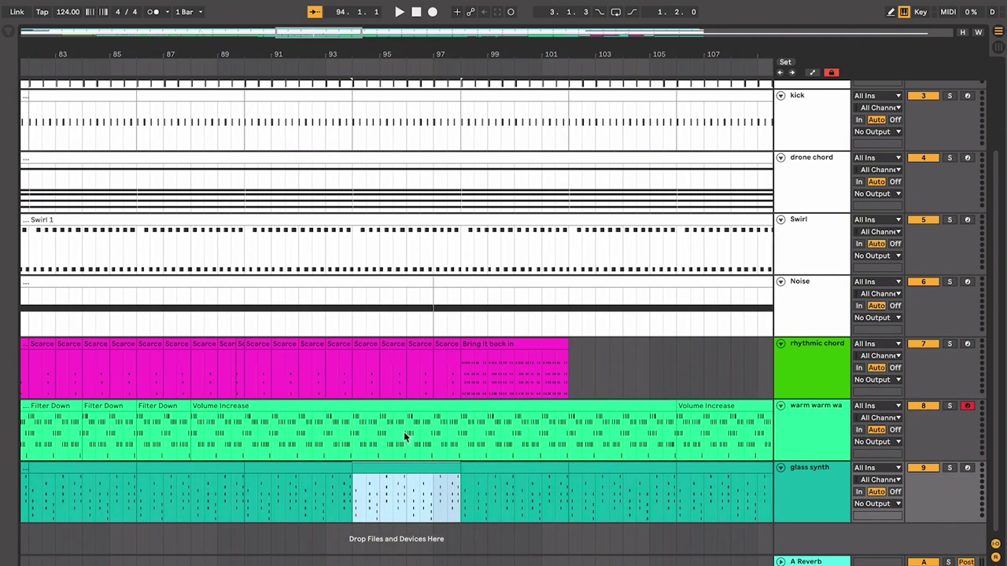
Highlight the half bar from 94.3 on the rhythmic chord and warm track, and select the glass synth clip at bar 94
drag(355, 359, 376, 364)
click(370, 442)
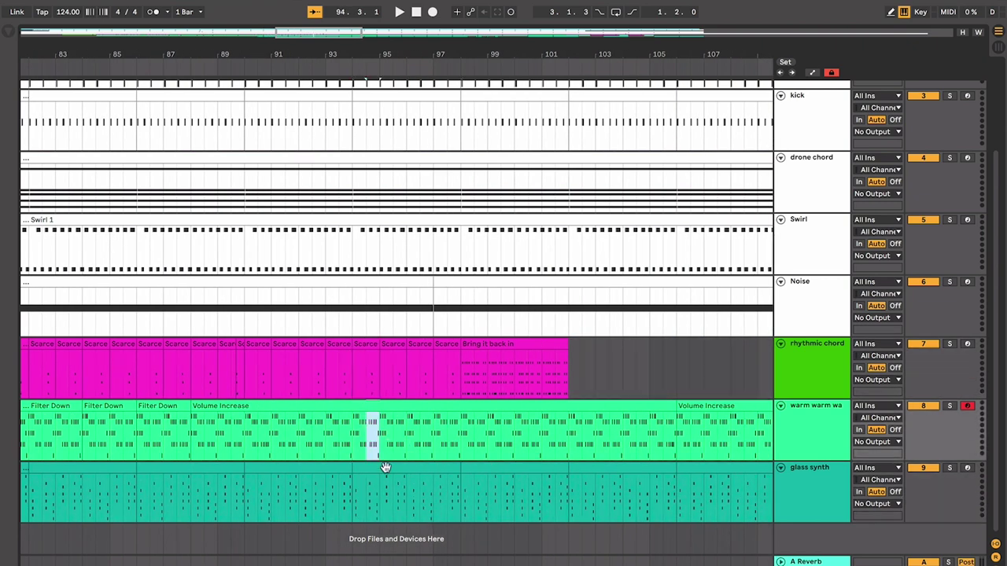
drag(382, 469, 403, 482)
key(ctrl+z)
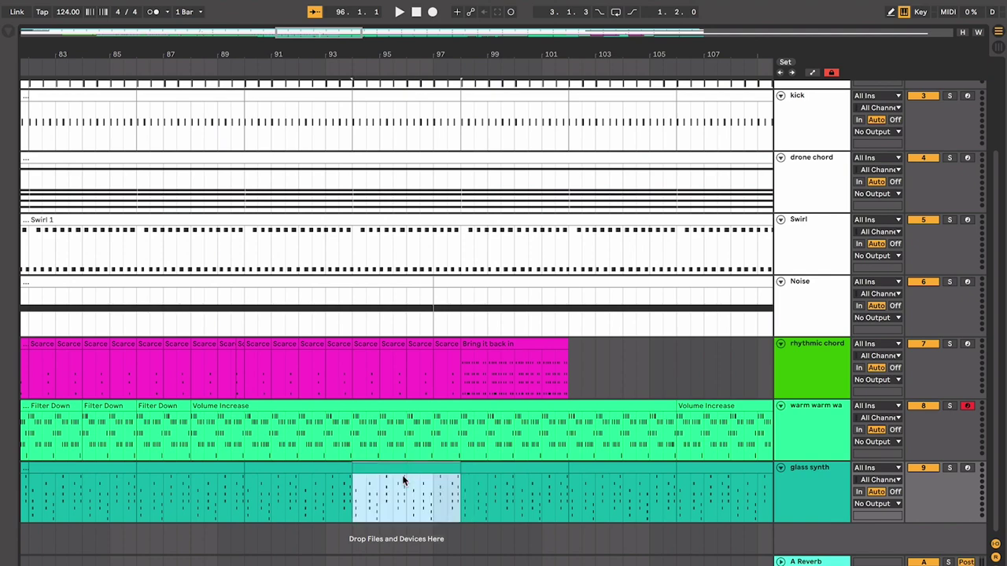
Survey the tracks up to about bar 141, selecting the warm track's Volume Increase clip at bar 122 and the glass synth clip at bar 126
scroll(402, 480, right, 10)
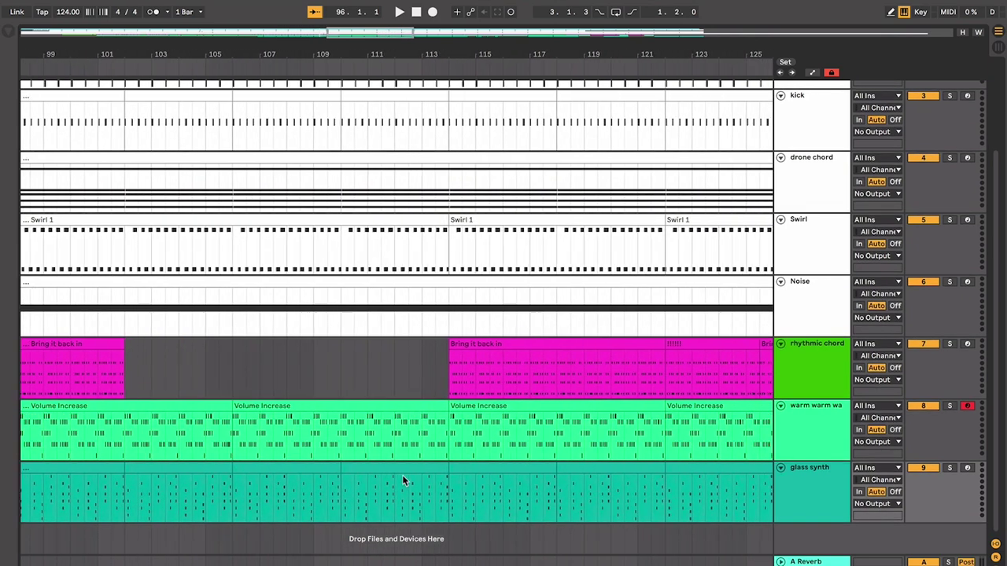
scroll(402, 475, right, 3)
scroll(402, 475, left, 3)
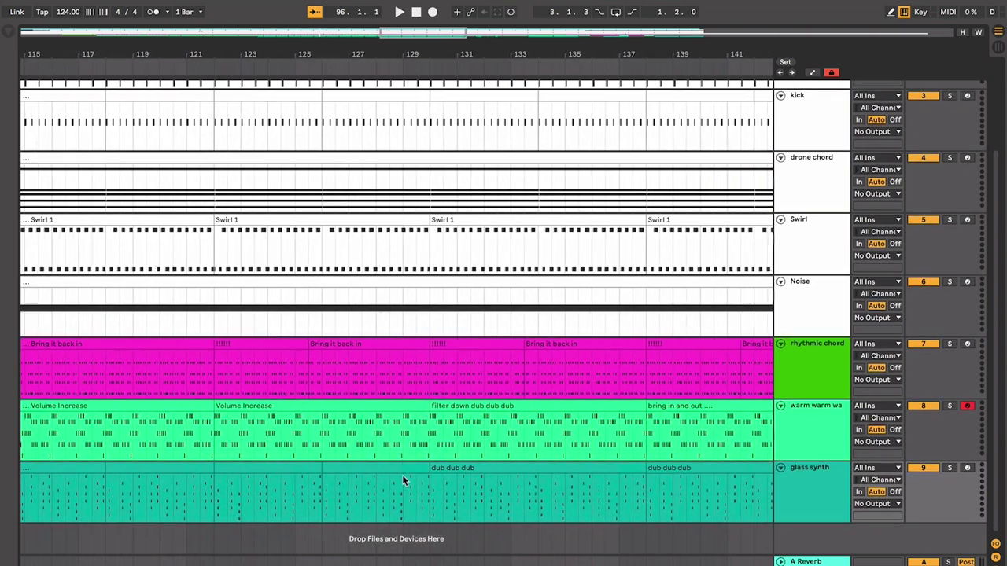
click(330, 410)
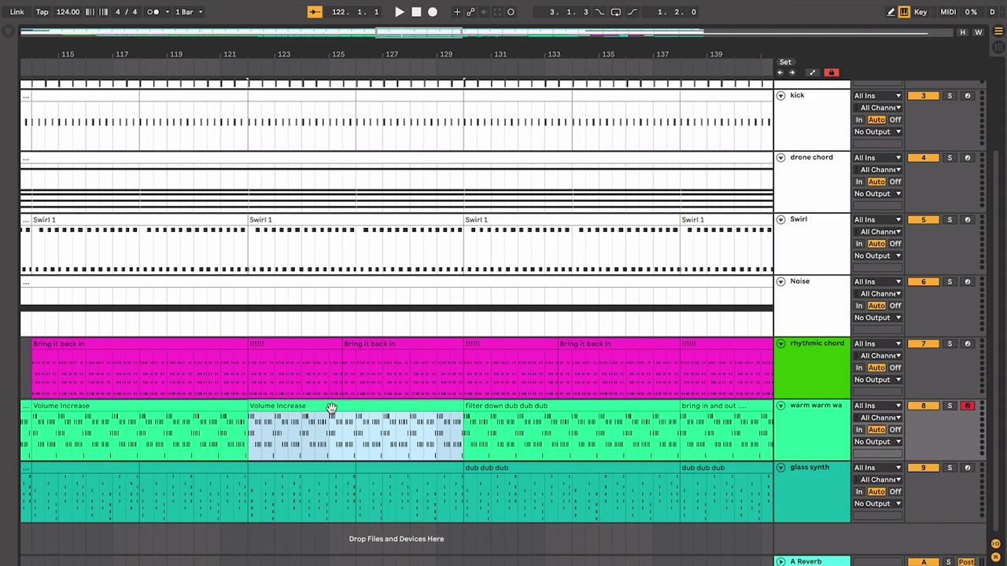
click(397, 470)
Examine the glass synth's note groups between bars 126 and 130 up close, highlighting short passages and selecting the whole clip
key(z)
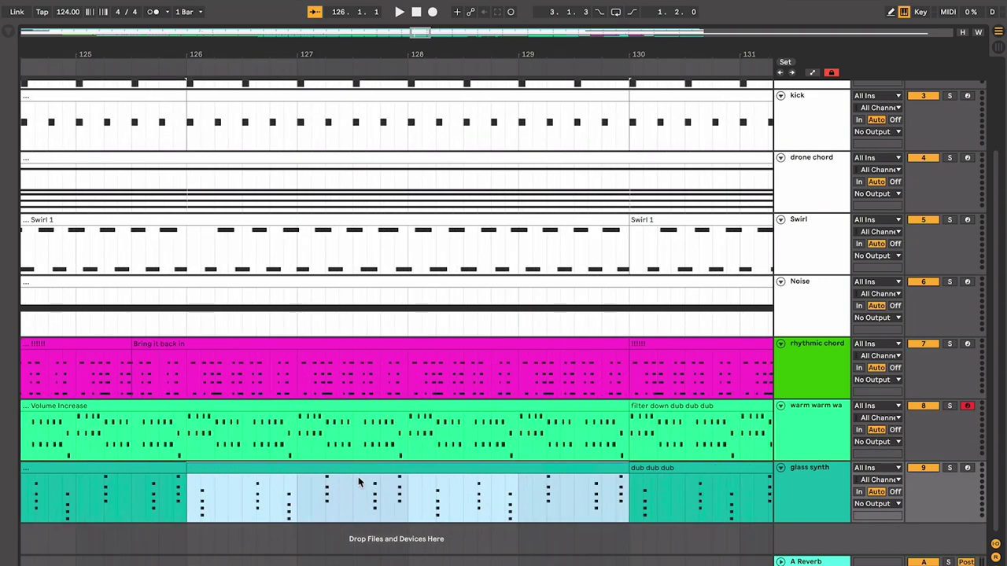
drag(199, 511, 630, 511)
key(shift+Left)
drag(240, 506, 175, 500)
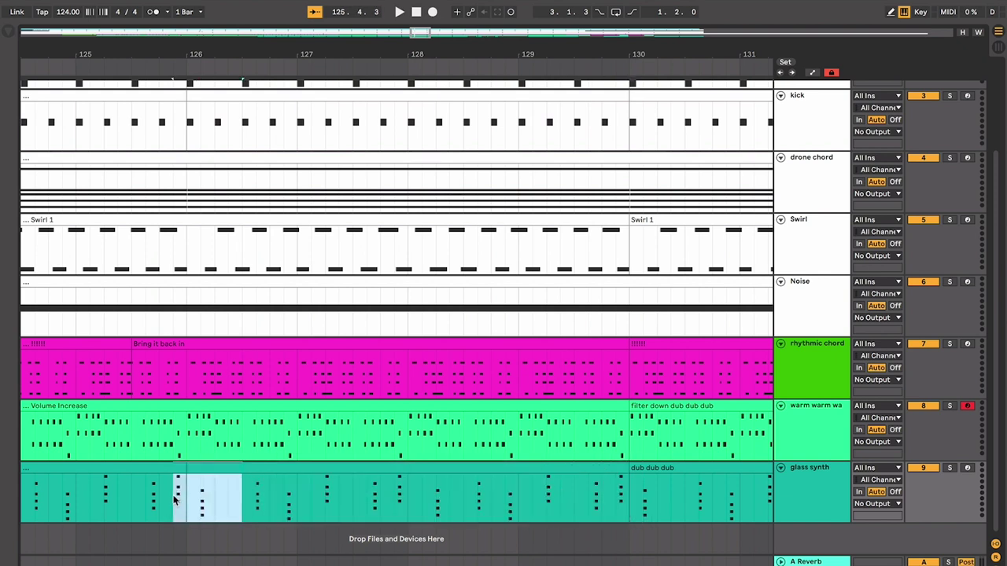
drag(312, 489, 353, 490)
drag(429, 496, 467, 510)
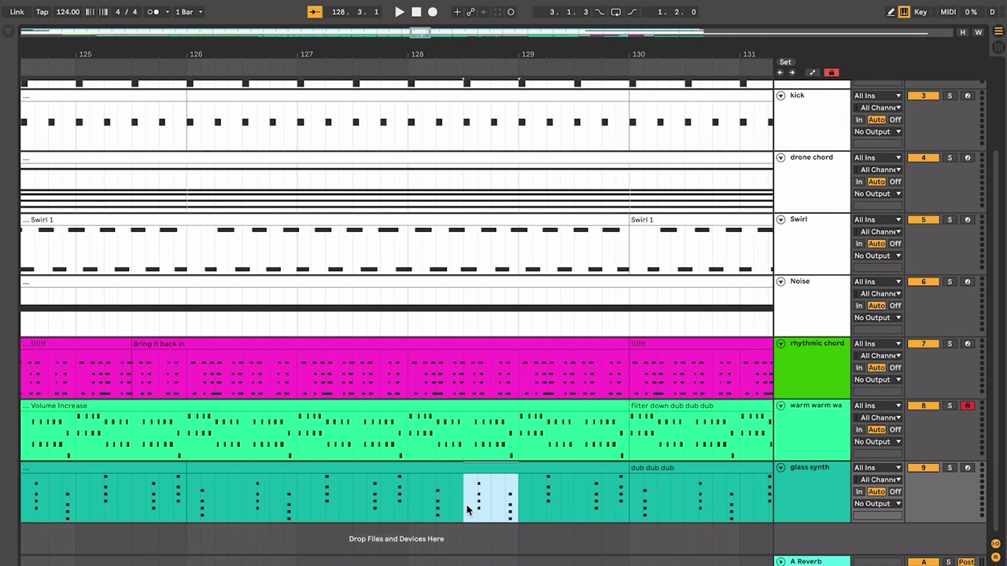
click(472, 466)
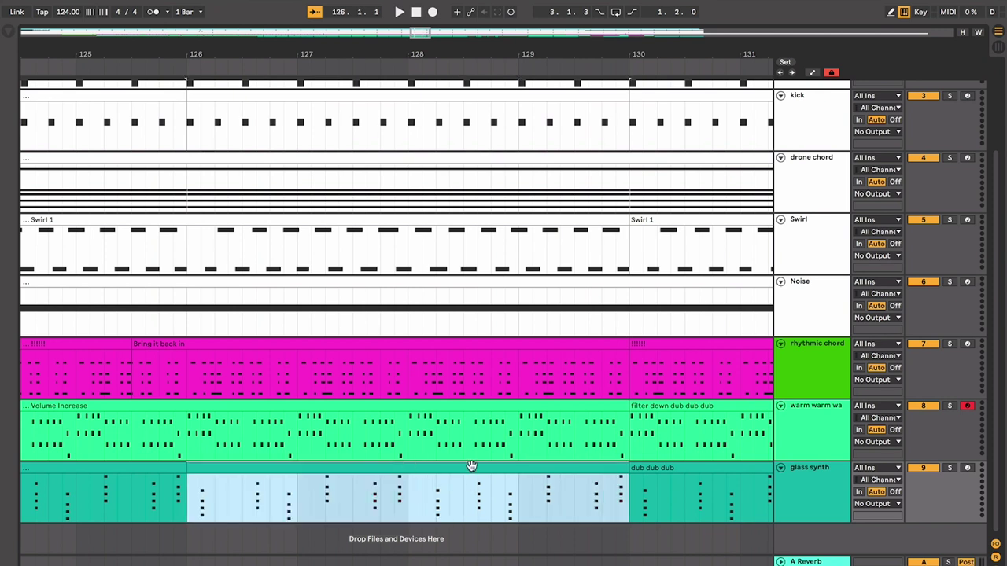
Check the warm track's Volume Increase clip against the glass synth notes just before bar 130, and select the glass synth clip spanning bars 122 to 126
scroll(472, 464, right, 1)
click(438, 410)
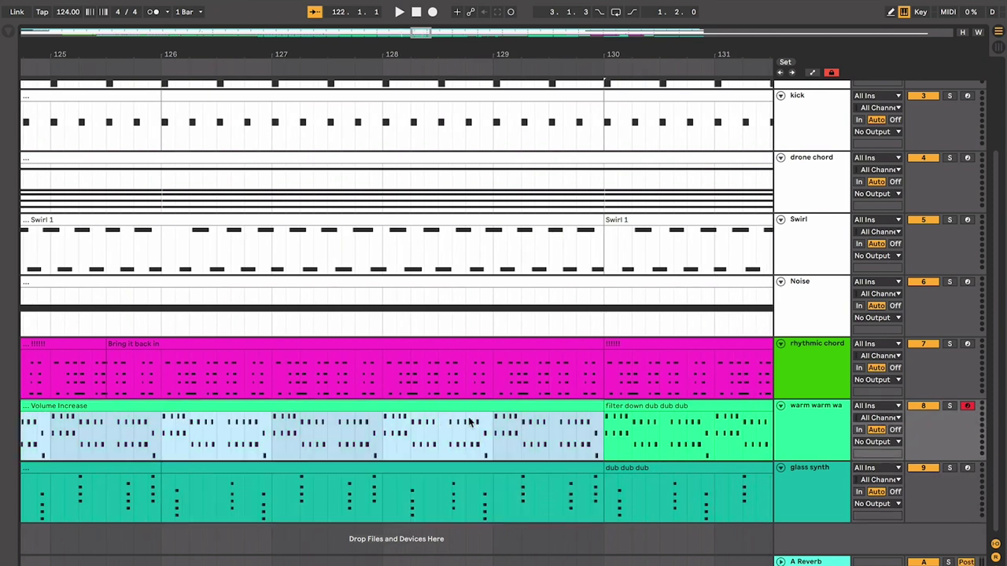
click(586, 493)
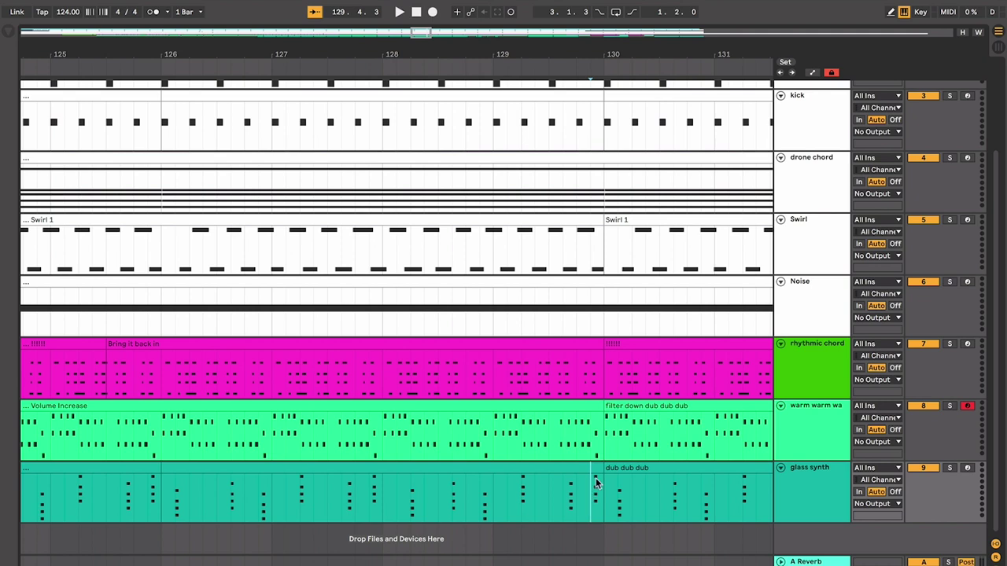
scroll(595, 482, down, 5)
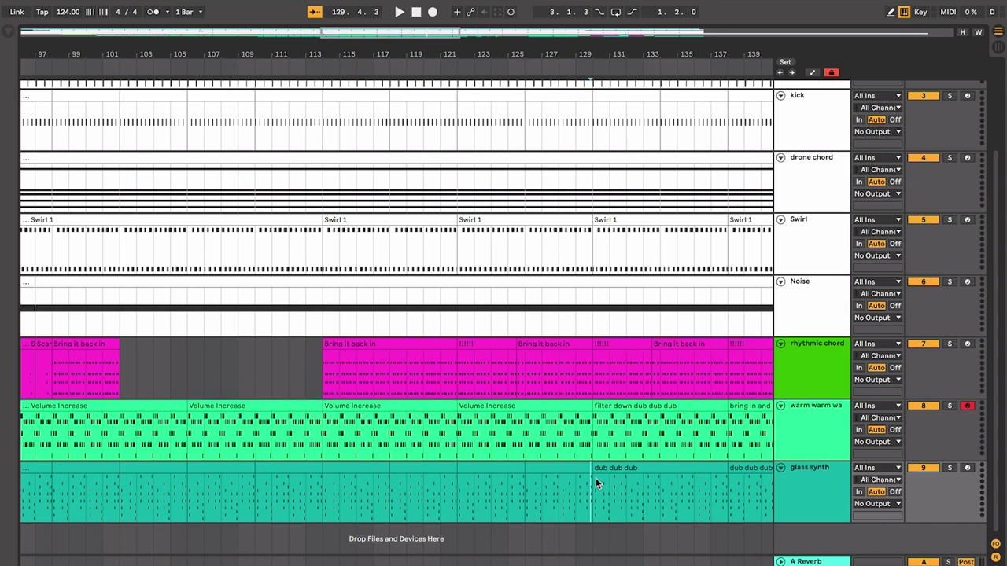
drag(549, 472, 495, 464)
scroll(494, 469, right, 2)
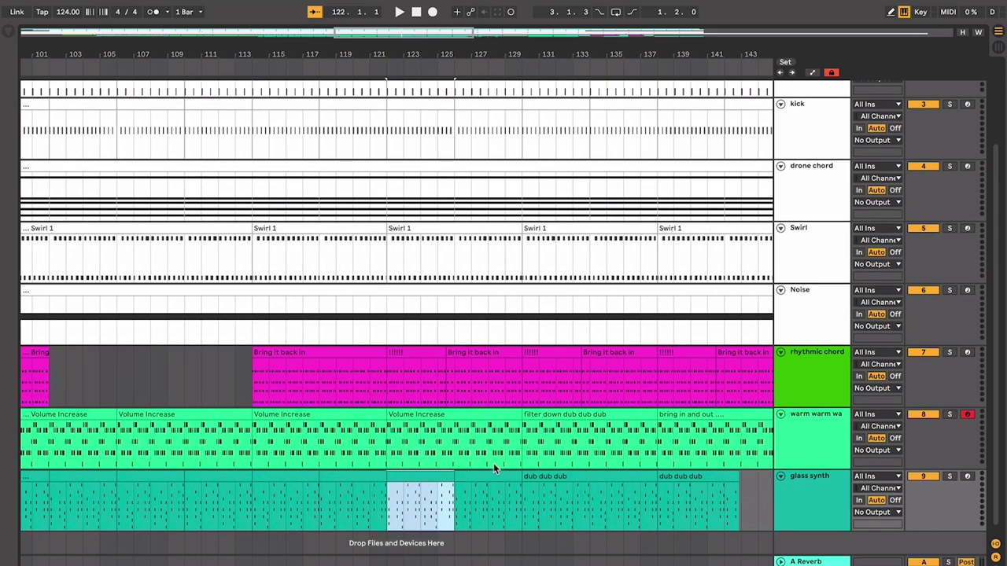
Listen to the arrangement from bar 122 through to its end, stopping playback just past bar 218
scroll(493, 464, right, 3)
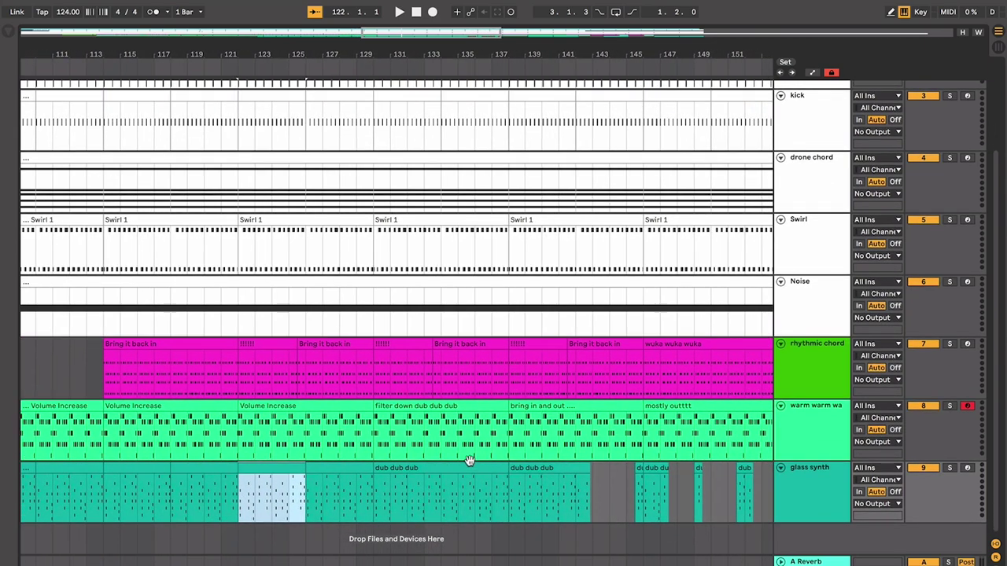
scroll(469, 461, left, 3)
scroll(411, 454, up, 5)
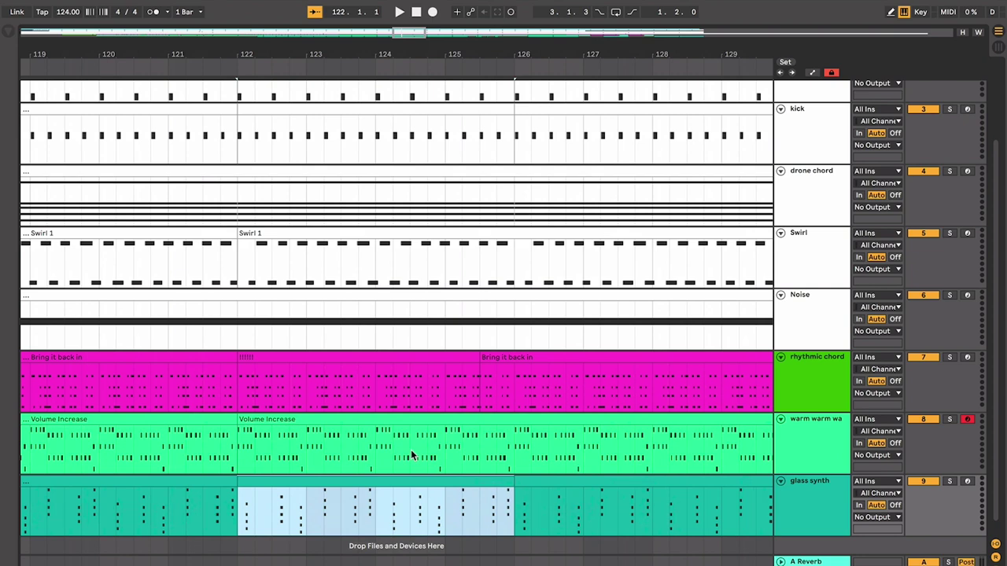
key(space)
scroll(411, 455, up, 3)
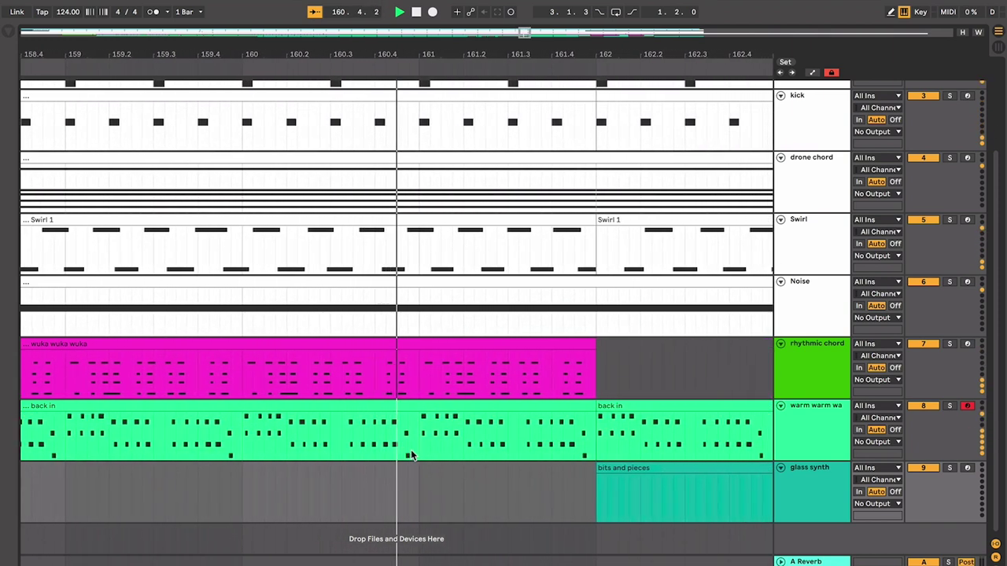
scroll(411, 455, up, 3)
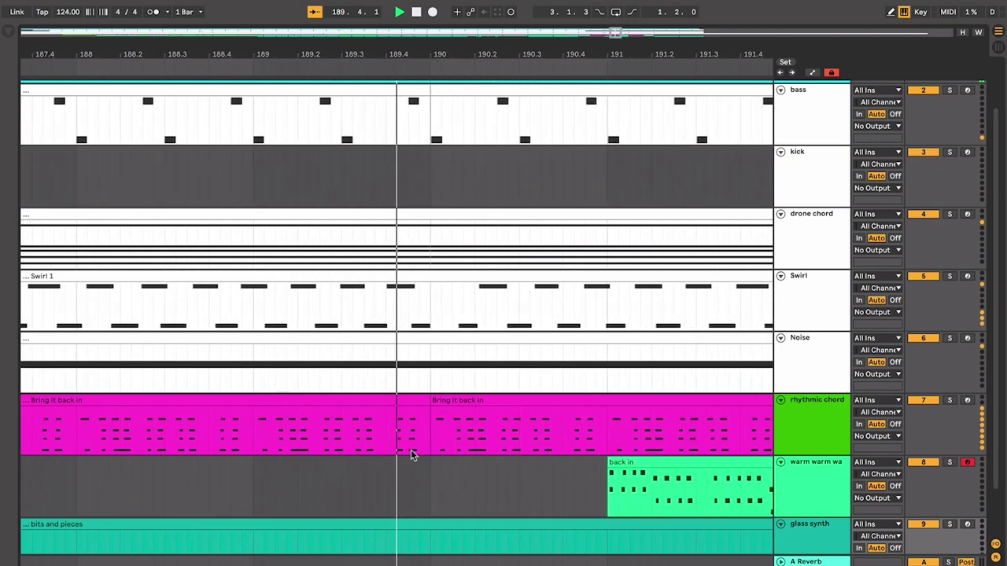
scroll(411, 449, down, 3)
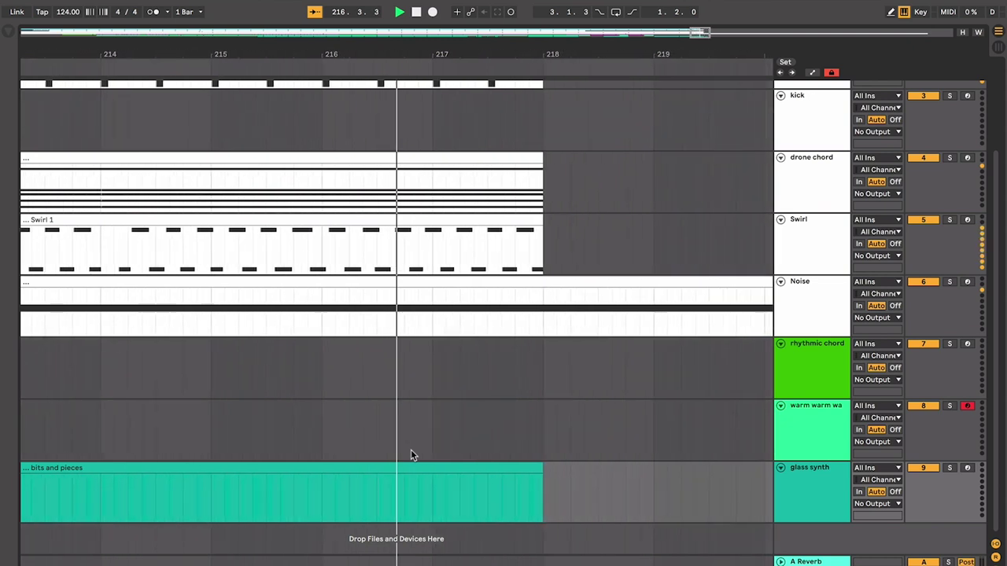
scroll(411, 454, up, 3)
right_click(413, 451)
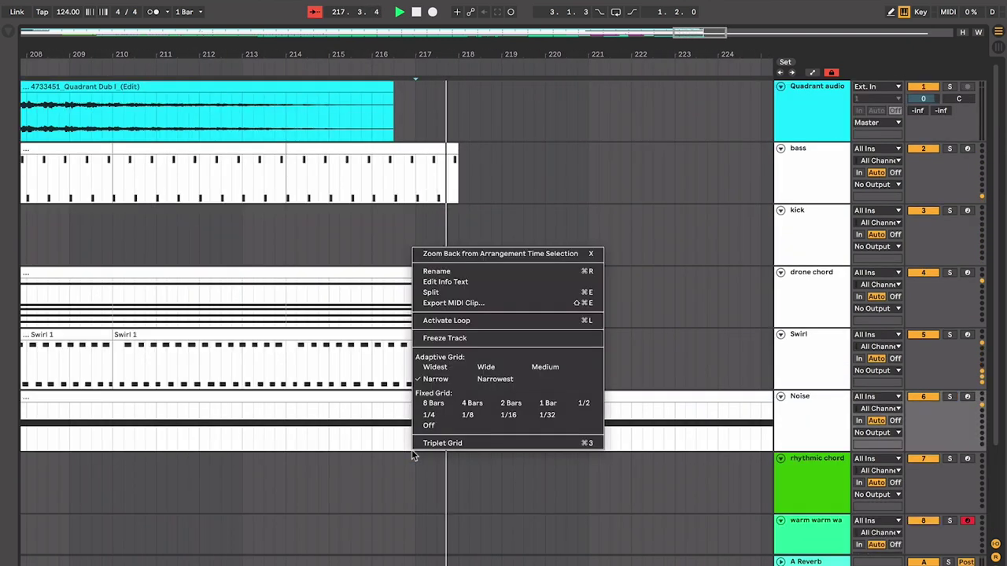
click(369, 432)
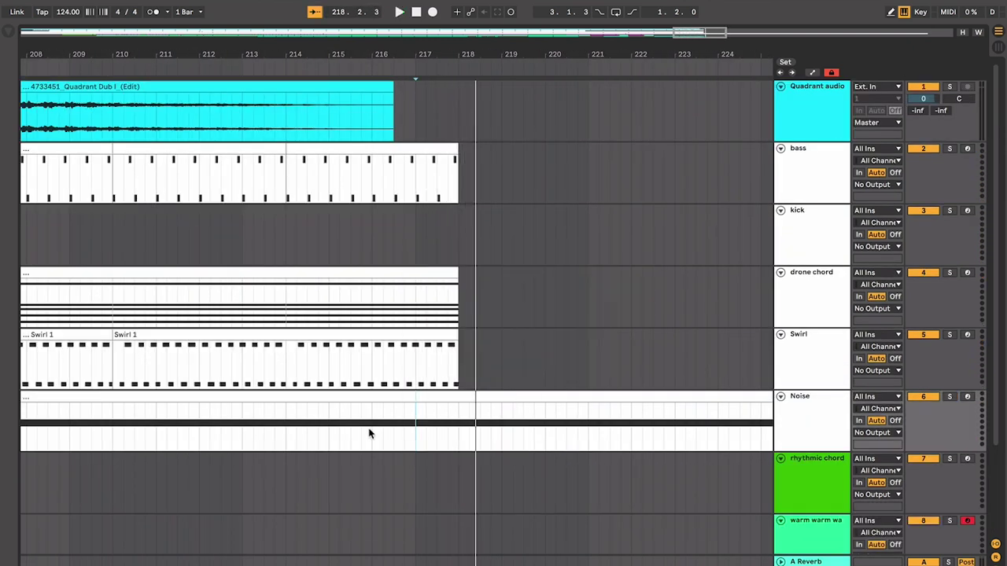